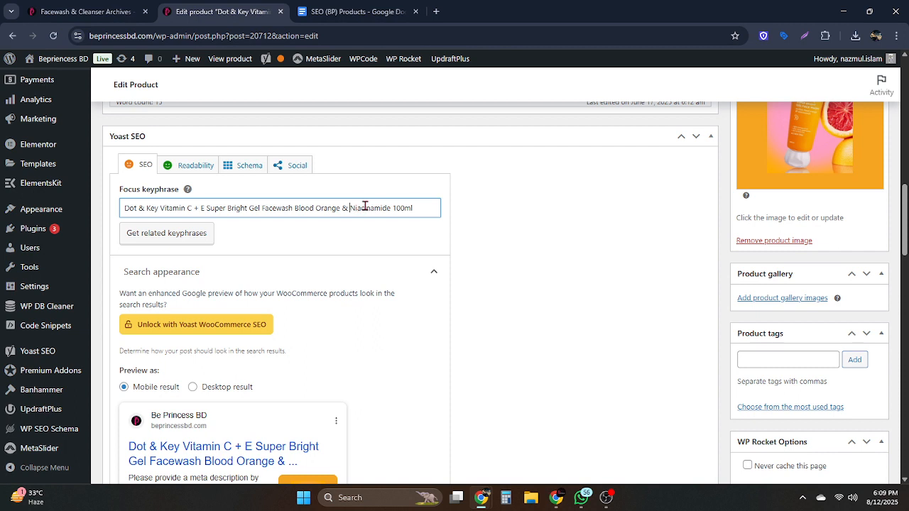
Change the words "Niacinamide", "Orange" and "Blood" to lowercase in the Yoast focus keyphrase.
key(BackSpace)
text(n)
click(317, 207)
key(BackSpace)
text(o)
click(301, 206)
key(BackSpace)
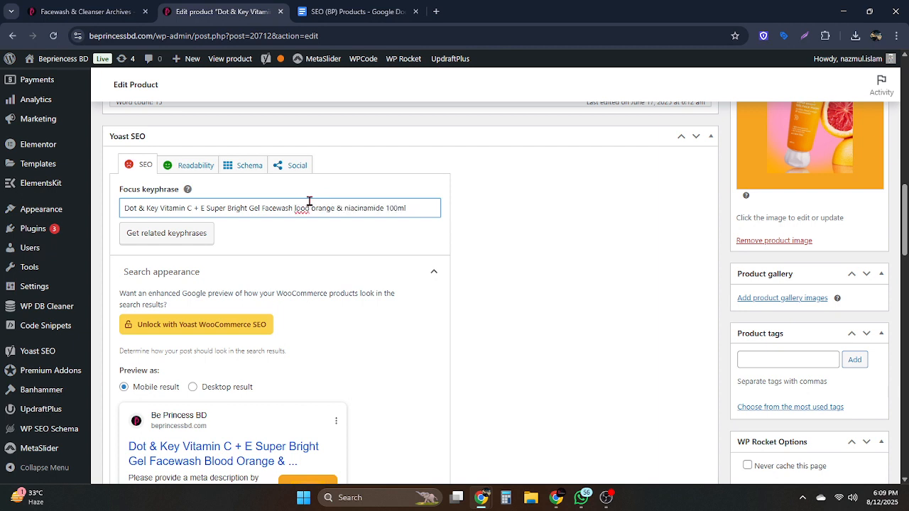
text(b)
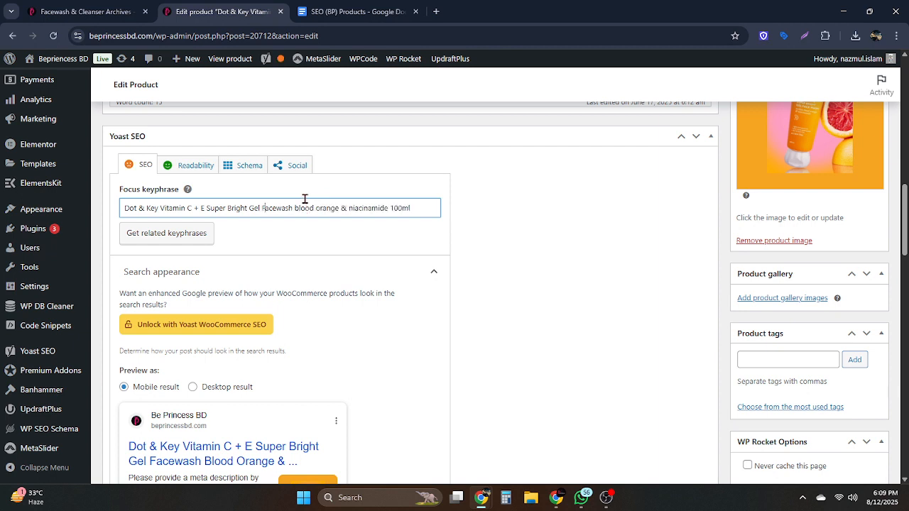
Change "Facewash", "Gel", "Bright" and "Super" to lowercase in the focus keyphrase.
key(Delete)
text(f)
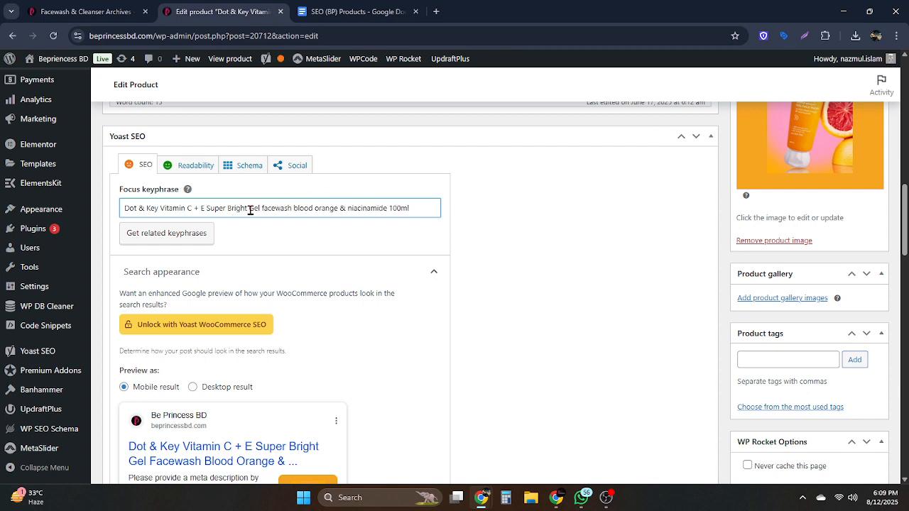
click(248, 208)
key(Delete)
text(g)
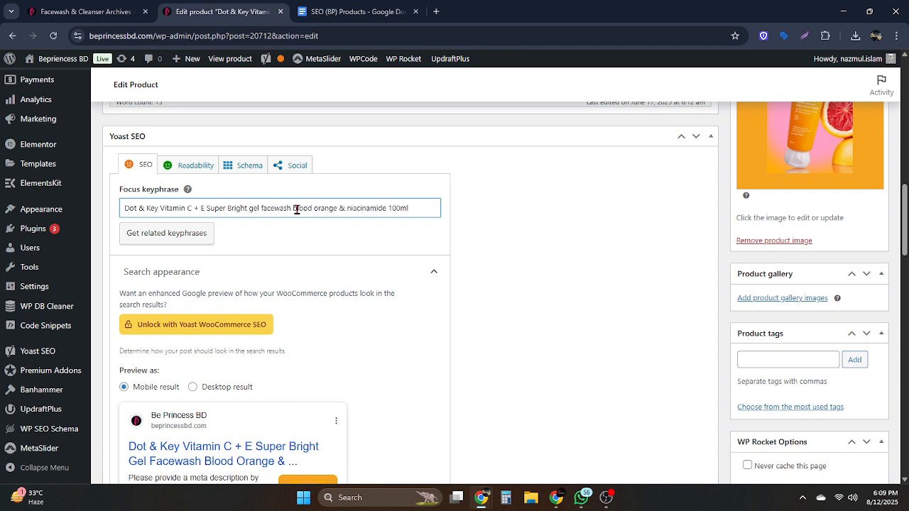
key(Delete)
text(b)
click(208, 209)
key(Delete)
text(s)
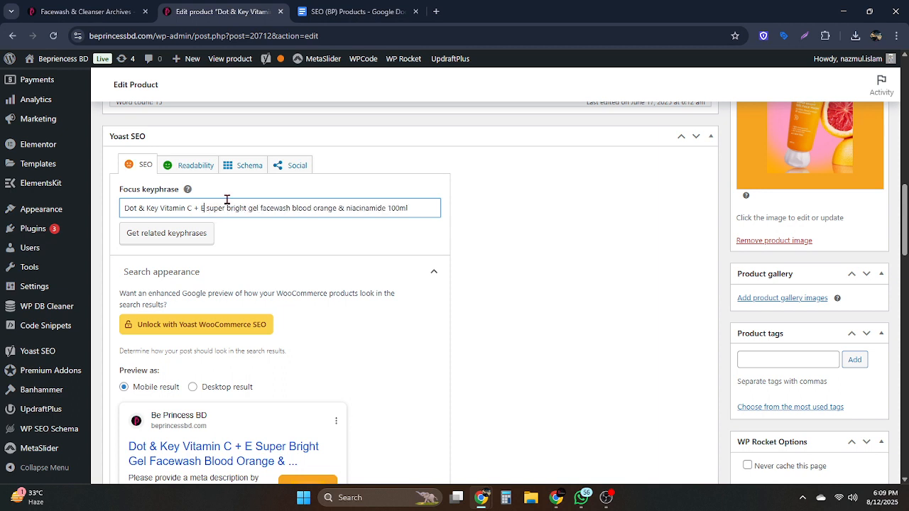
Change the single letters "E" and "C" to lowercase in the focus keyphrase.
key(Left)
key(Left)
key(Left)
key(Delete)
text(e)
key(BackSpace)
text(c)
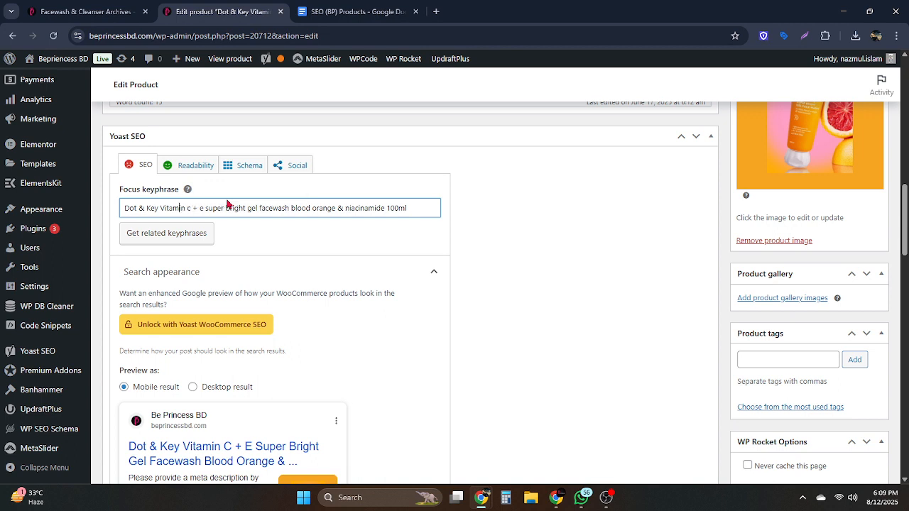
Lowercase "Vitamin", "Key" and "Dot" so the focus keyphrase begins "dot & key vitamin".
key(BackSpace)
text(v)
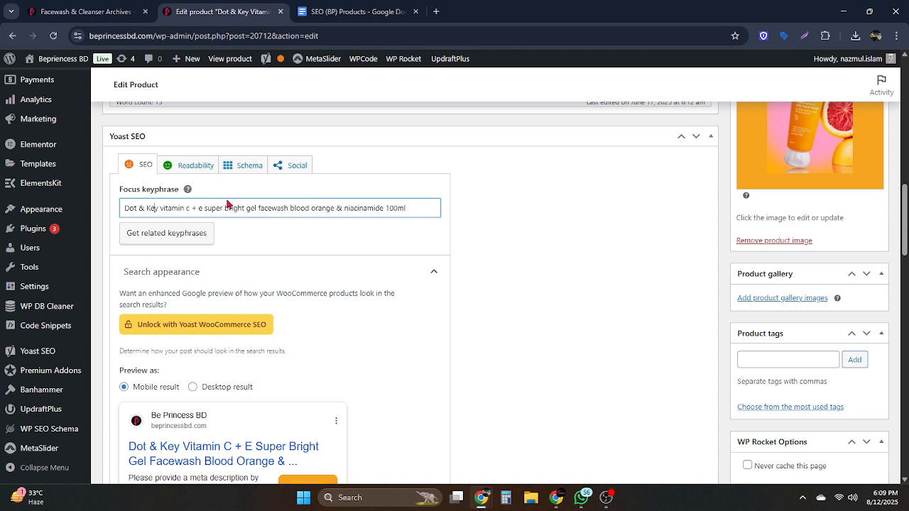
key(BackSpace)
text(k)
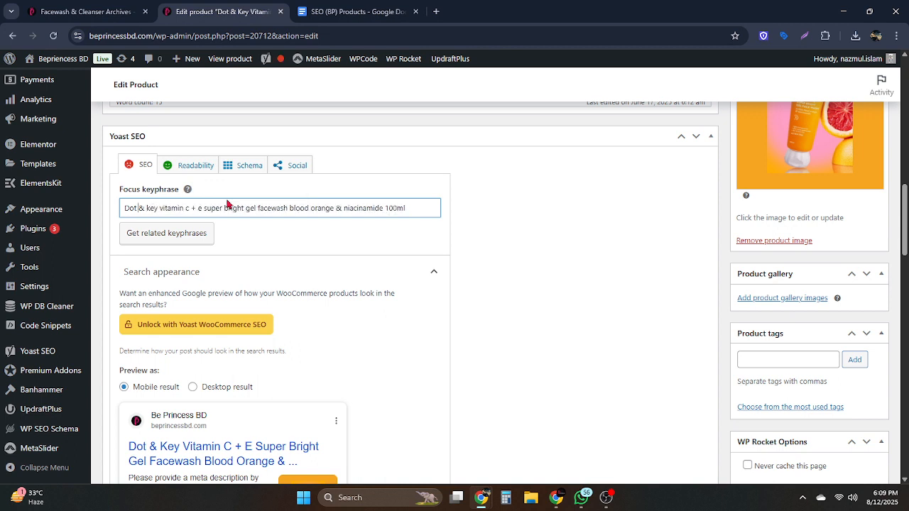
key(Home)
key(Delete)
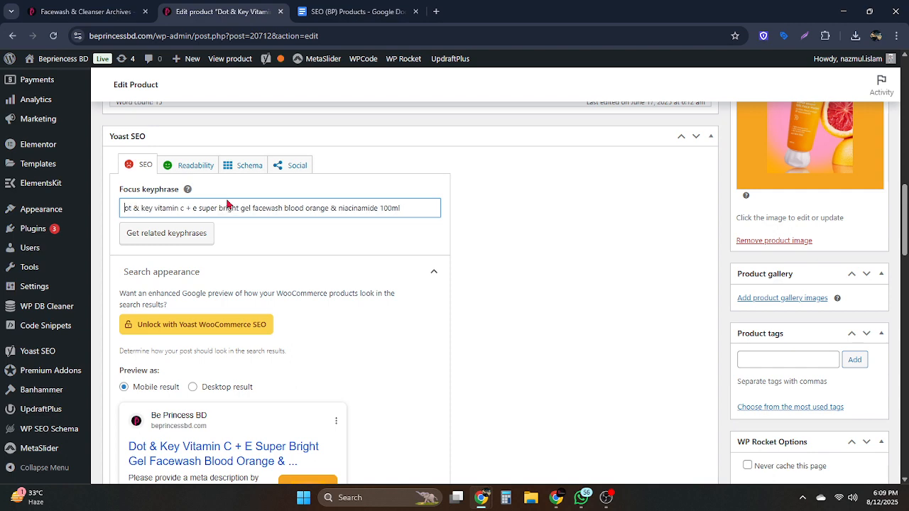
text(d)
click(483, 225)
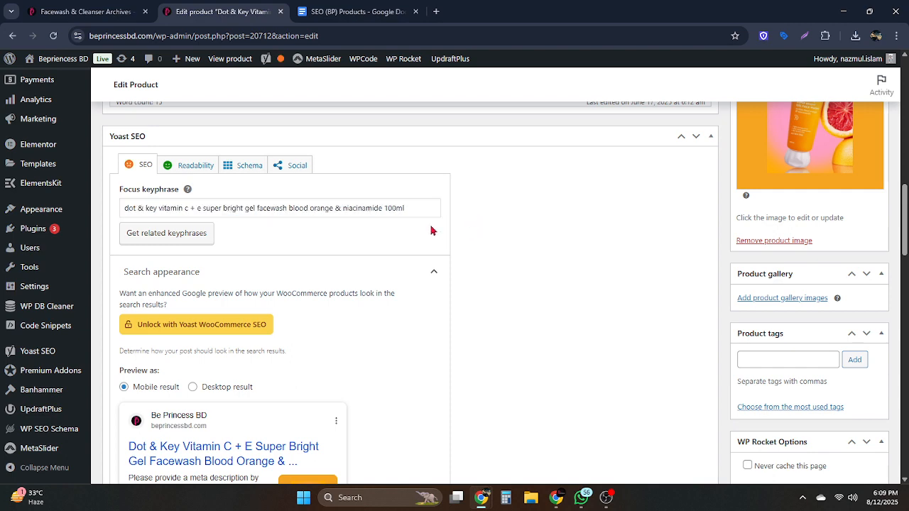
Copy the full product name line from the product description and open the product image's attachment details.
scroll(449, 226, up, 5)
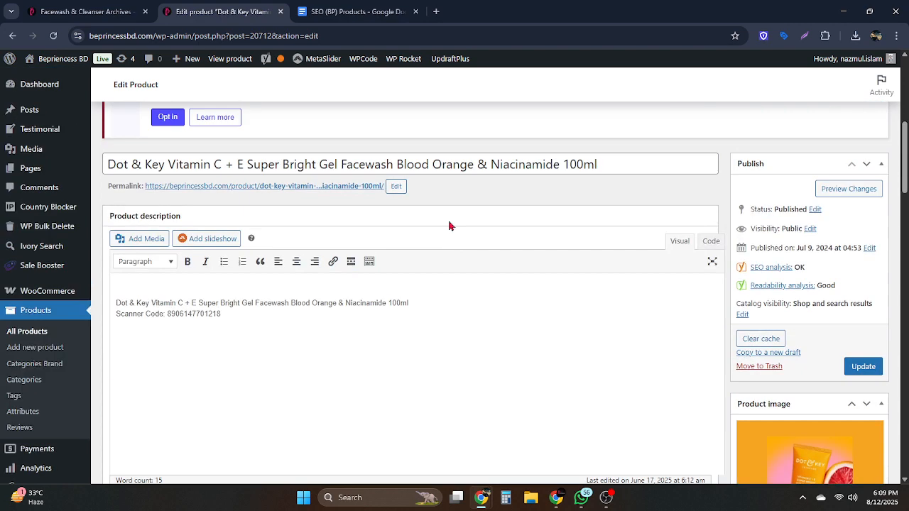
triple_click(329, 301)
key(ctrl+c)
scroll(482, 270, down, 3)
click(826, 313)
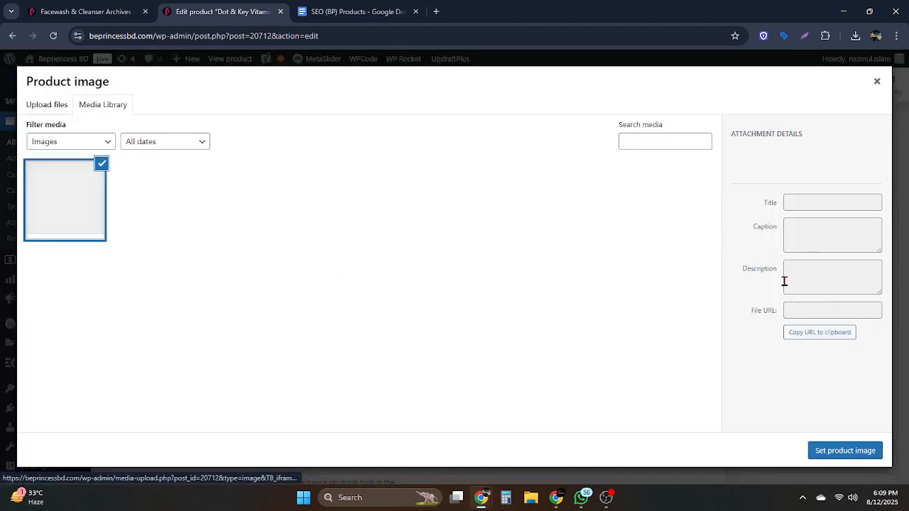
scroll(792, 270, down, 4)
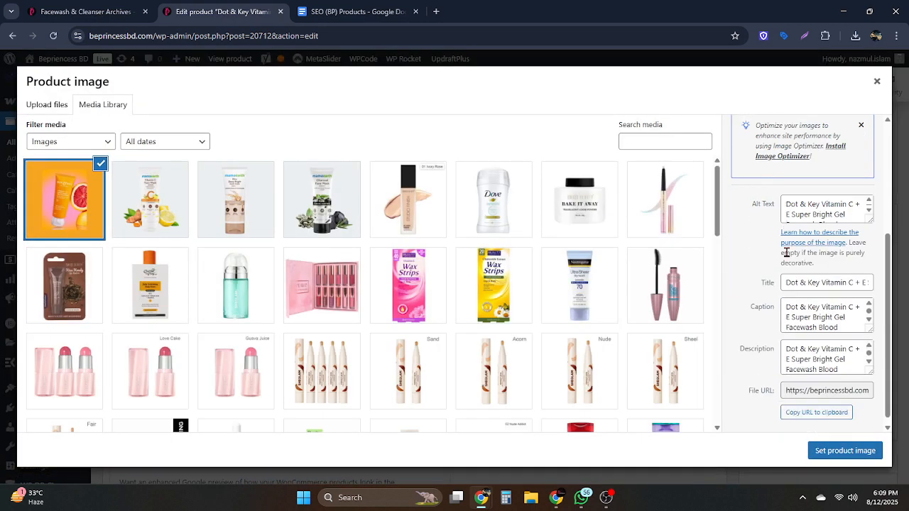
Replace the product image's alt text and title with the copied name "Dot & Key Vitamin C + E Super Bright Gel Facewash Blood Orange & Niacinamide 100ml".
click(817, 206)
key(ctrl+End)
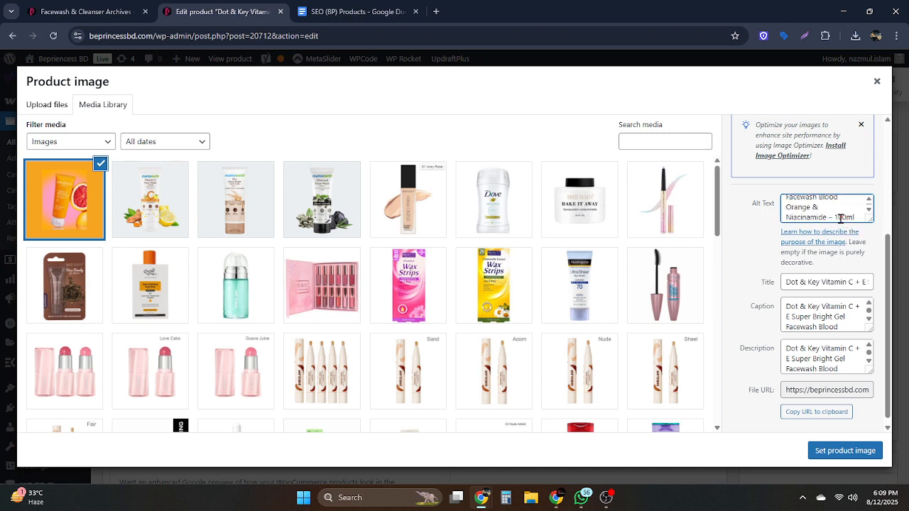
key(ctrl+a)
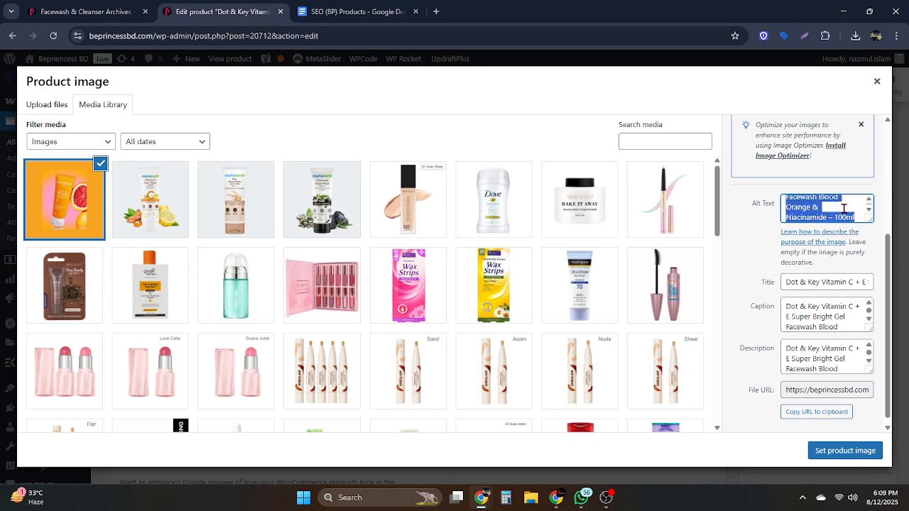
key(ctrl+v)
click(833, 283)
key(ctrl+a)
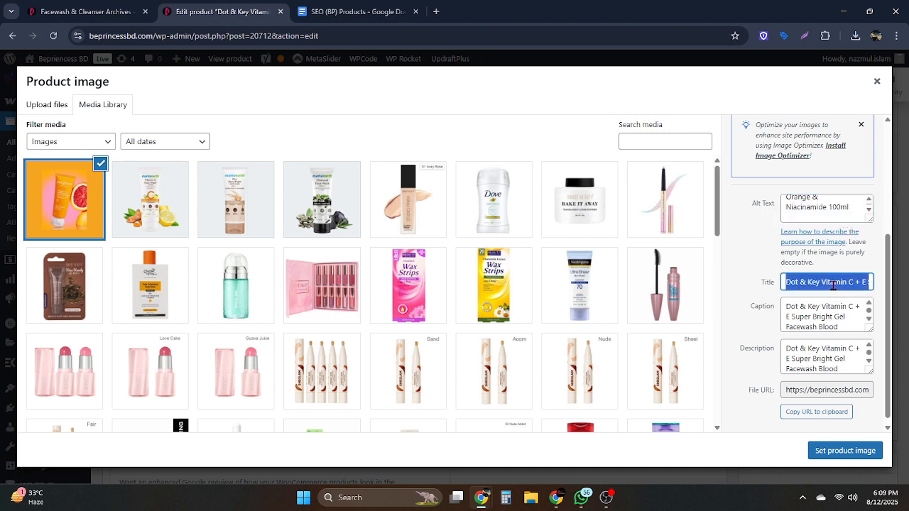
key(ctrl+v)
Replace the image's caption and description with the copied product name and set it as the product image.
click(830, 315)
key(ctrl+a)
key(ctrl+v)
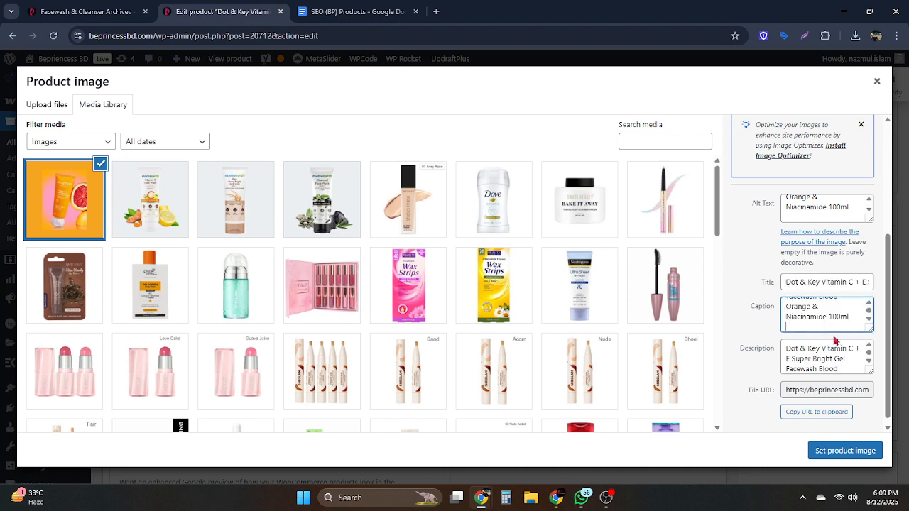
click(832, 359)
key(ctrl+a)
key(ctrl+v)
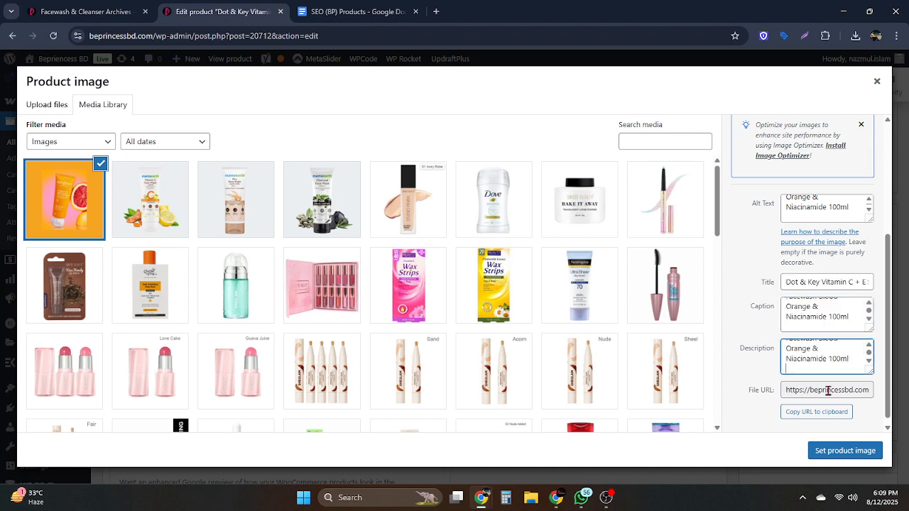
click(842, 451)
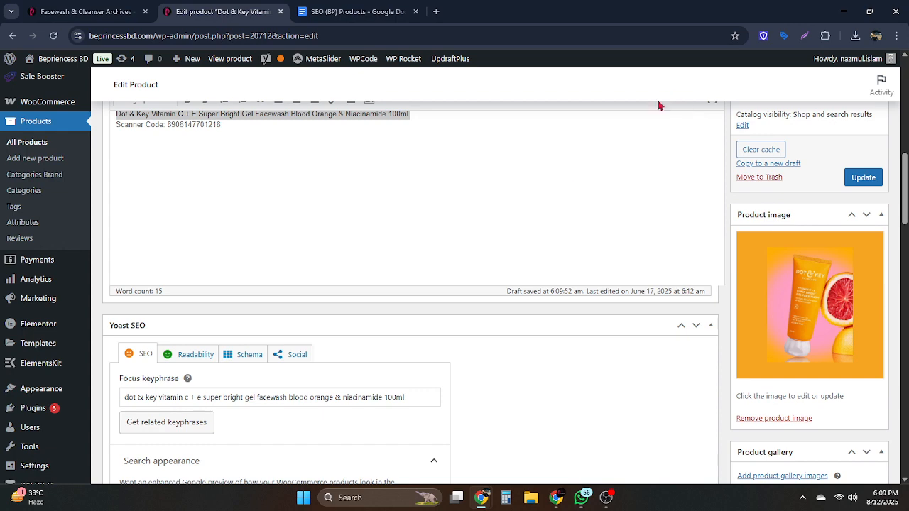
Copy the three-line summary beginning "Dot & Key Facewash brightens with Vitamin C." from the SEO (BP) Products Google Doc to the start of the product description.
scroll(355, 294, up, 3)
click(253, 315)
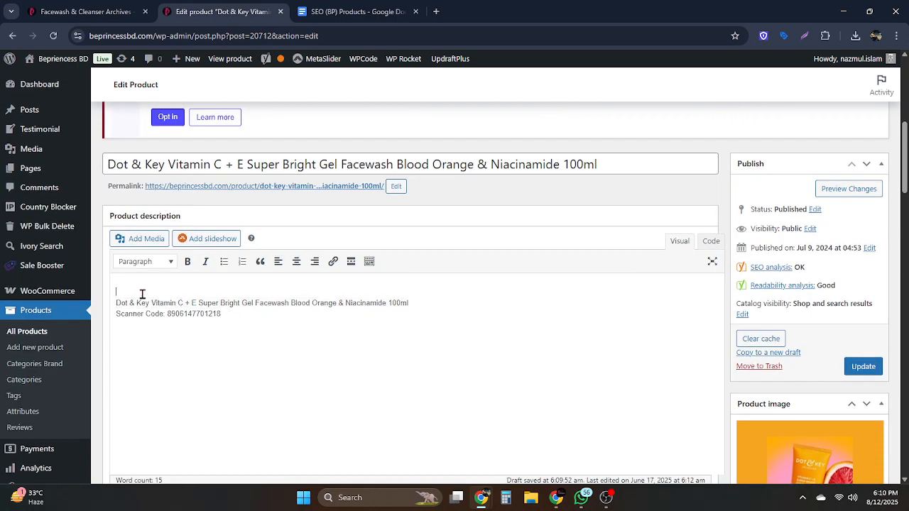
key(Return)
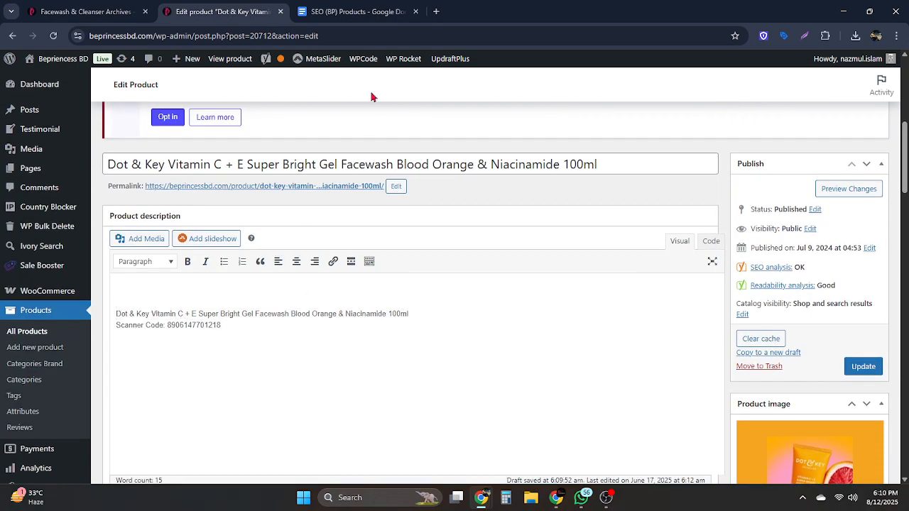
click(355, 11)
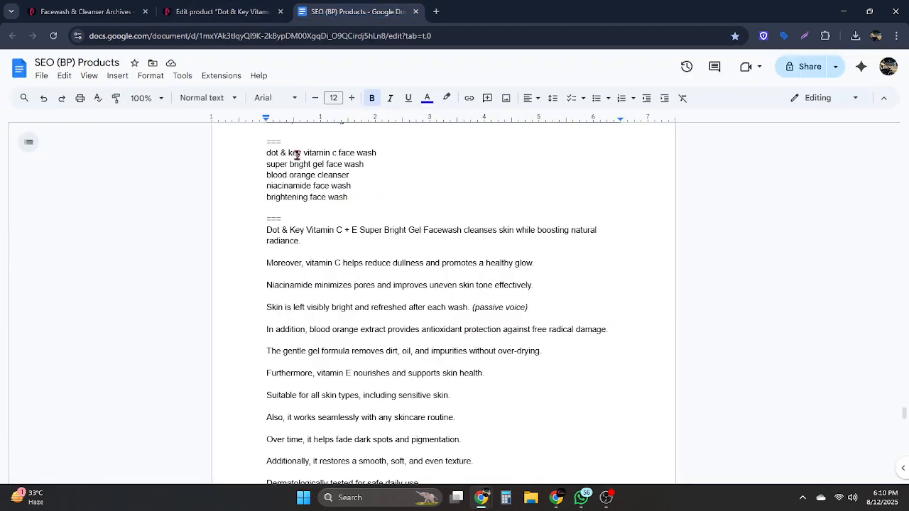
scroll(312, 210, up, 3)
drag(268, 289, 412, 310)
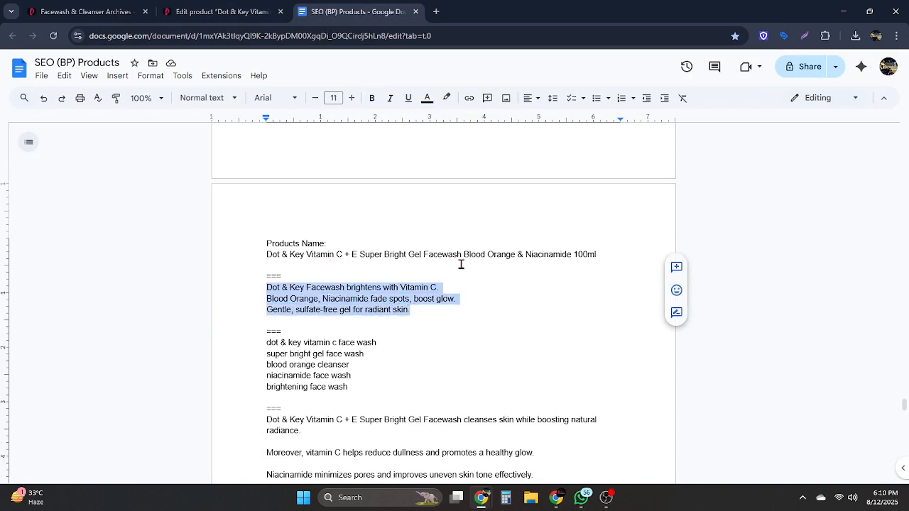
key(ctrl+c)
click(220, 12)
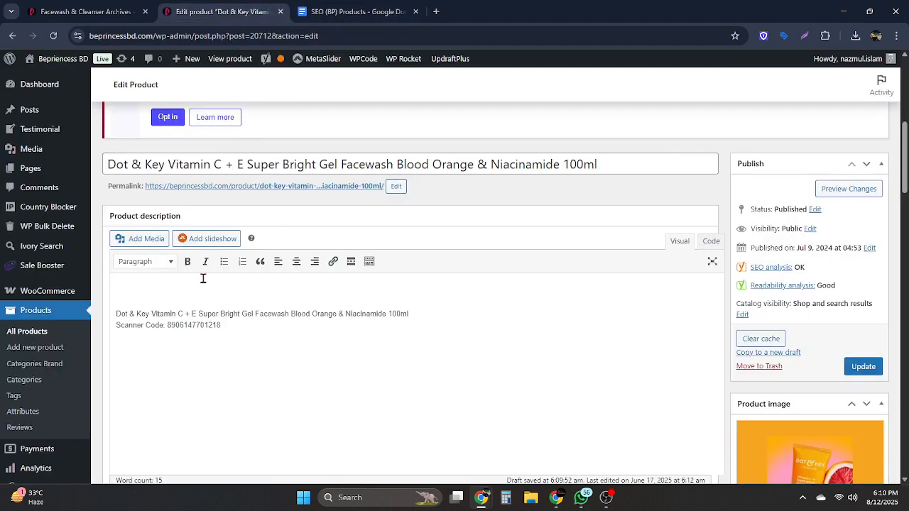
key(ctrl+v)
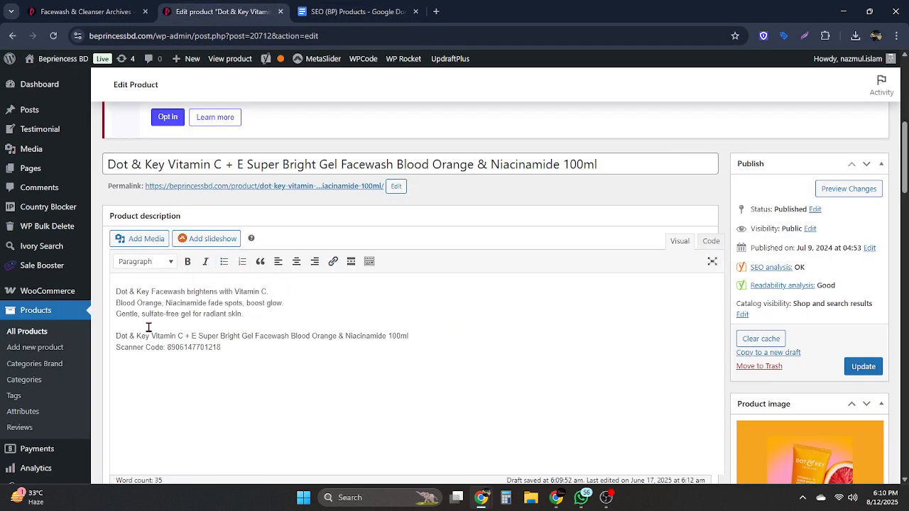
Move the blank line from above the product name to below it, and make the summary and product name lines bold.
key(BackSpace)
click(408, 328)
key(Return)
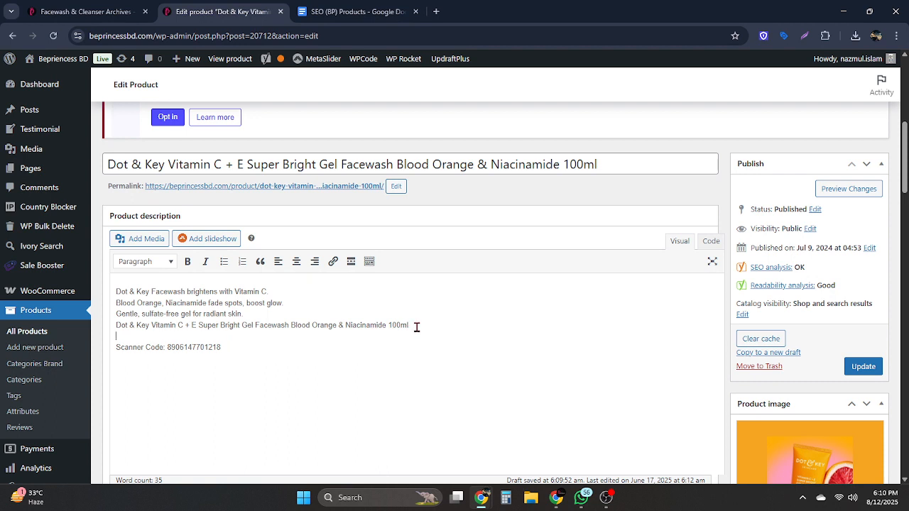
drag(418, 326, 111, 291)
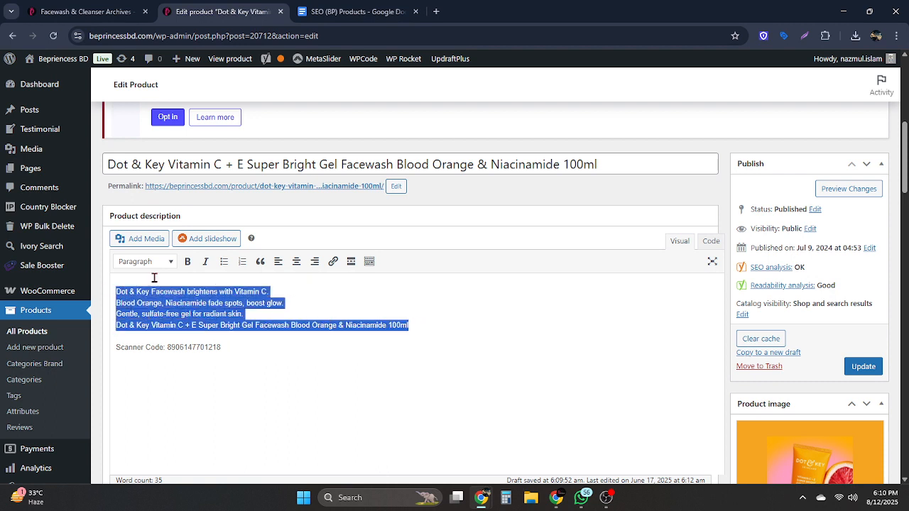
click(188, 261)
click(260, 340)
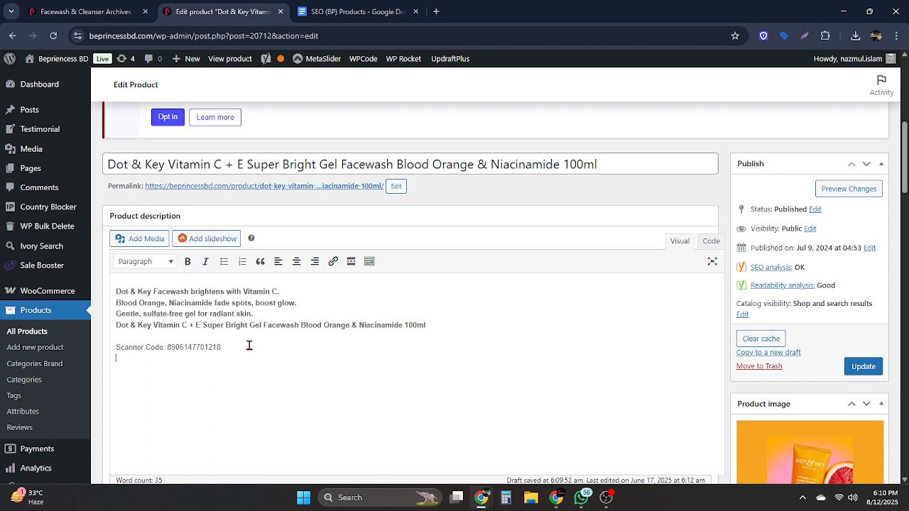
Copy the "Country of Manufacture: India" line from the Google Doc to below the scanner code in the product description.
click(347, 10)
scroll(489, 310, down, 15)
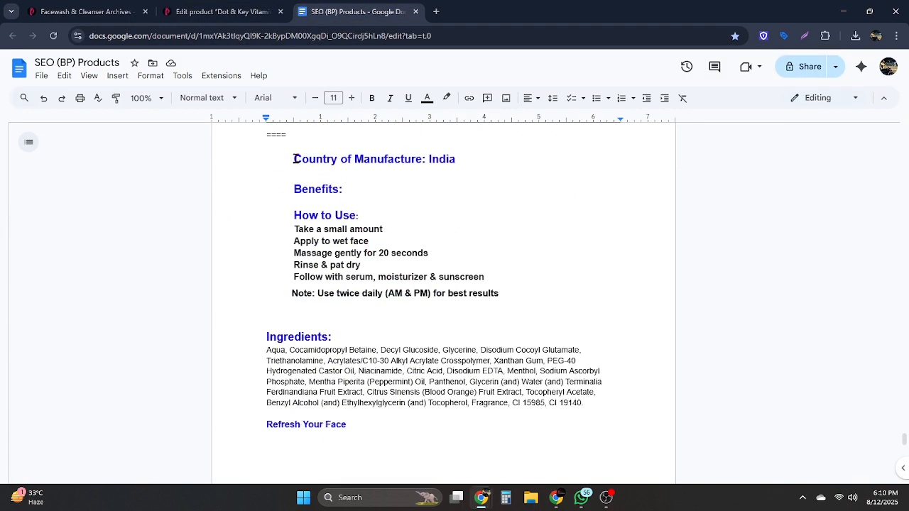
drag(294, 159, 526, 168)
click(243, 7)
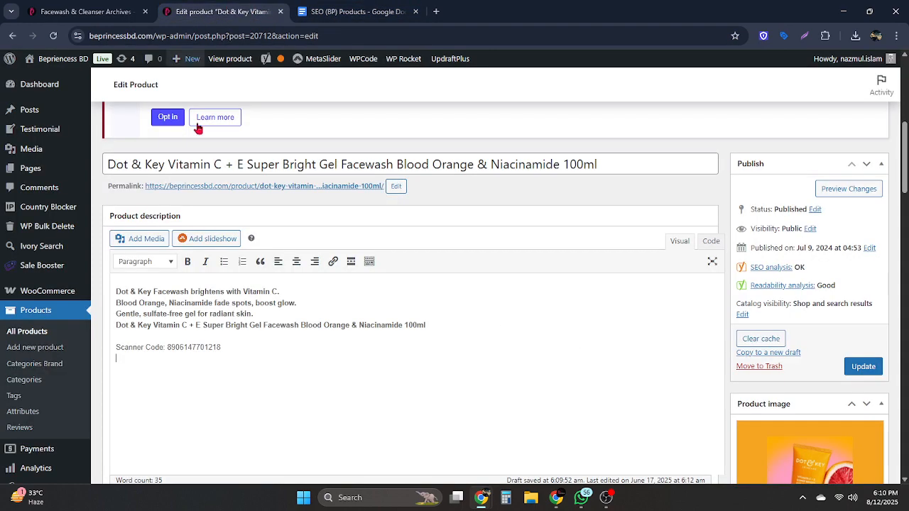
key(ctrl+v)
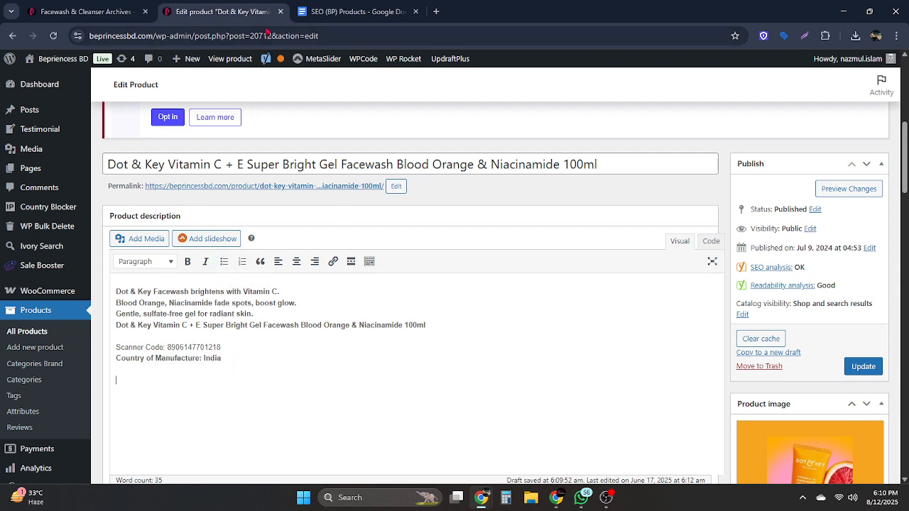
Copy the "Benefits:" heading from the Google Doc to below the country of manufacture in the product description.
click(347, 10)
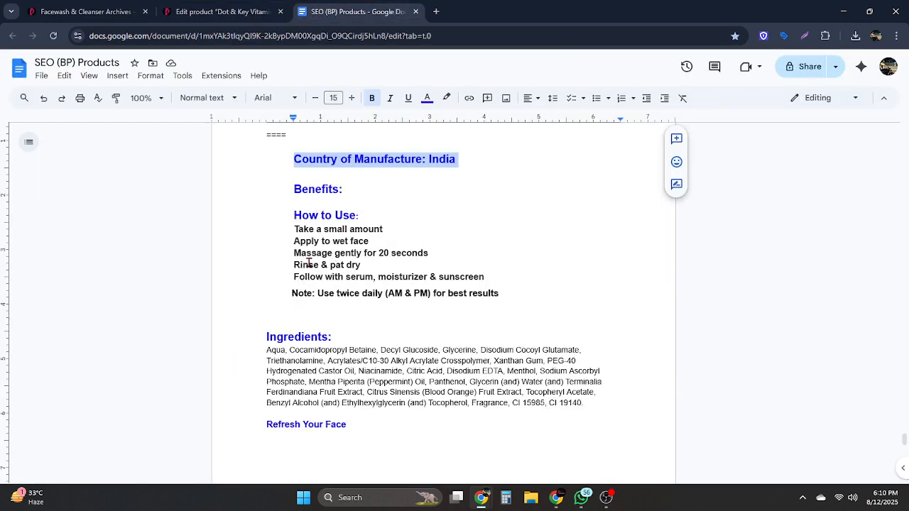
drag(293, 190, 389, 192)
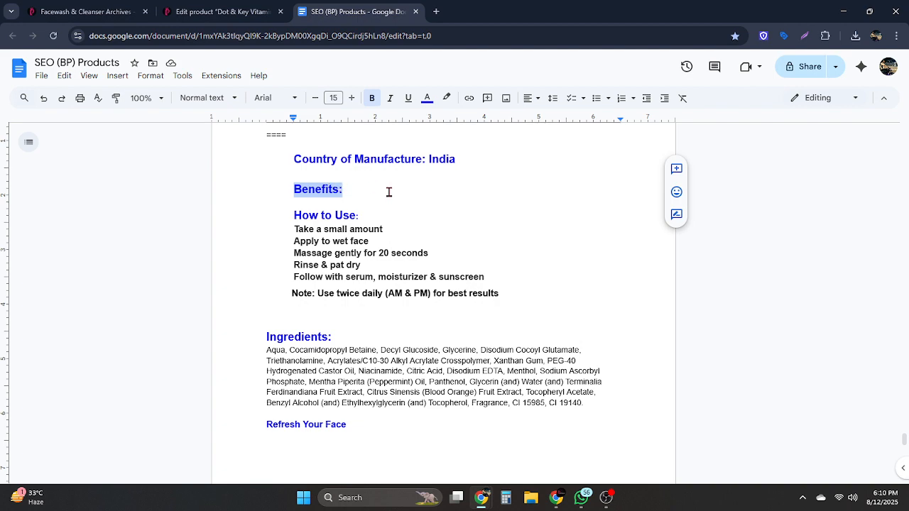
click(220, 11)
key(ctrl+v)
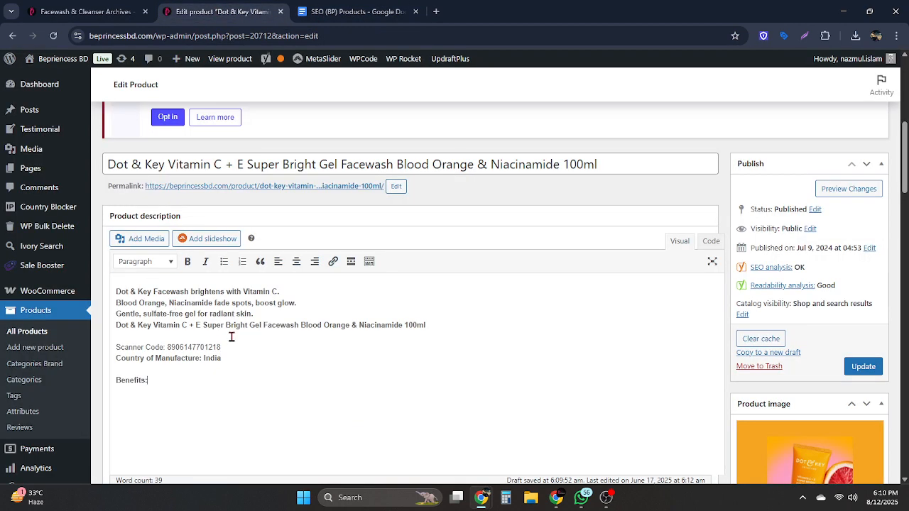
In the SEO (BP) Products Google Doc, delete the "(passive voice)" note after the "Skin is left visibly bright" sentence.
click(334, 10)
scroll(383, 320, down, 10)
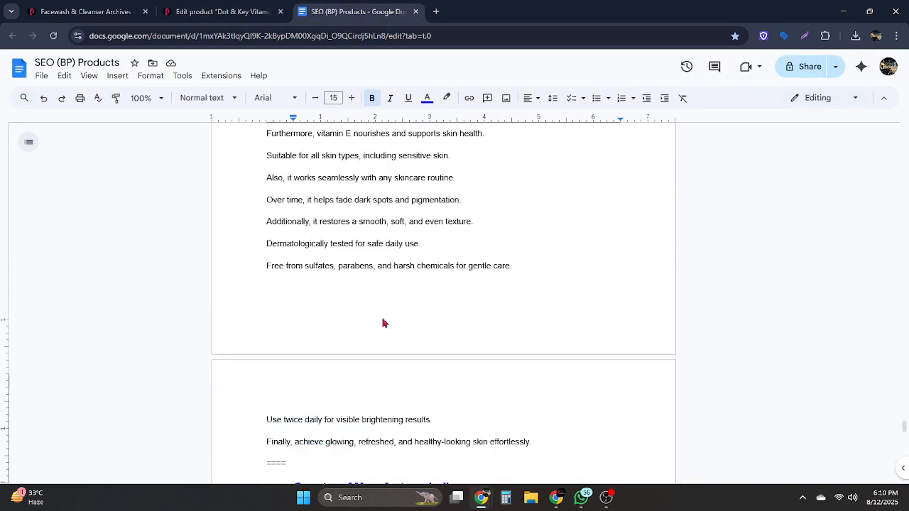
scroll(382, 317, up, 2)
scroll(373, 328, up, 3)
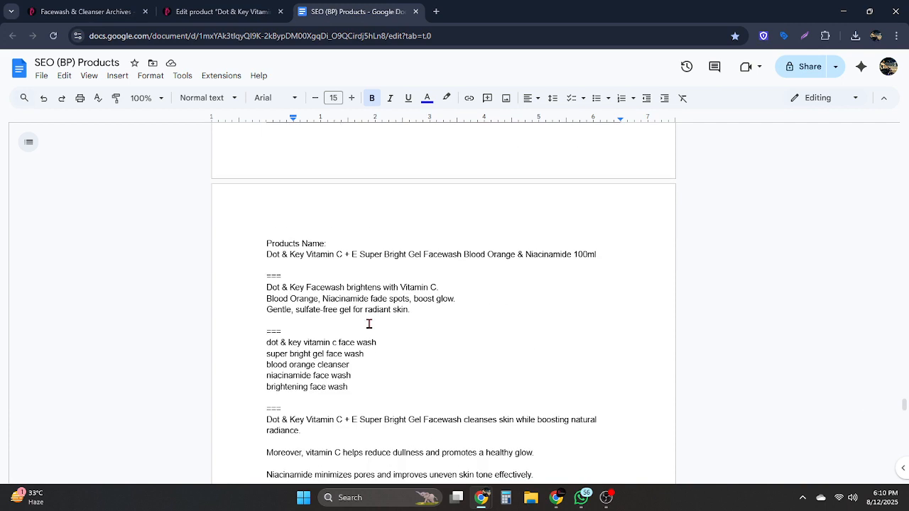
scroll(368, 323, down, 3)
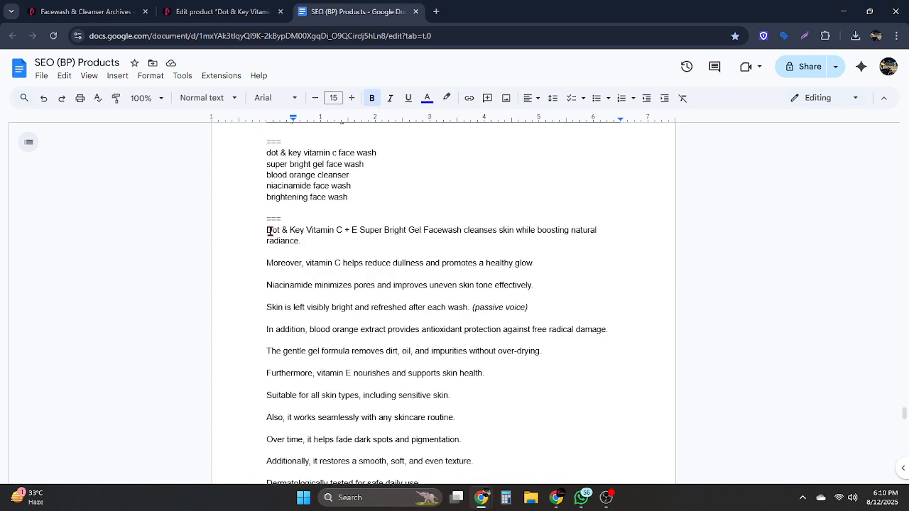
drag(268, 231, 270, 284)
scroll(402, 281, down, 3)
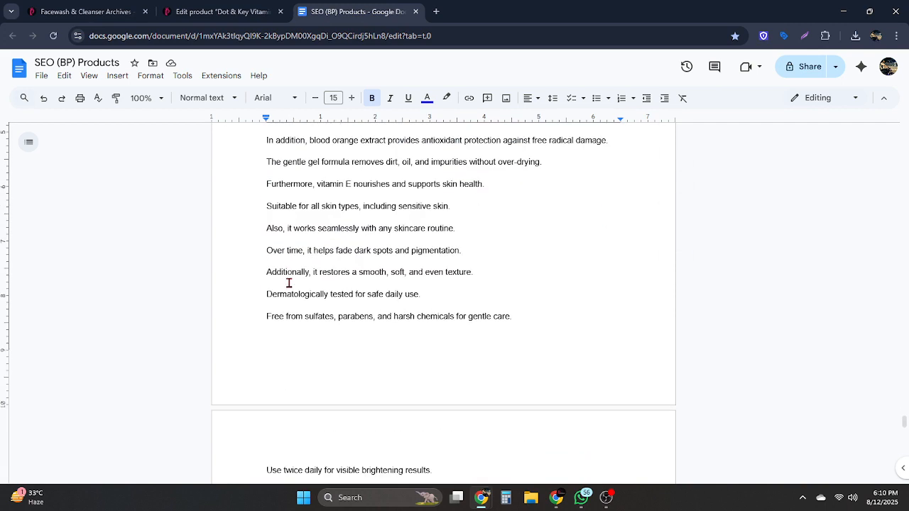
scroll(289, 283, up, 6)
scroll(446, 346, down, 3)
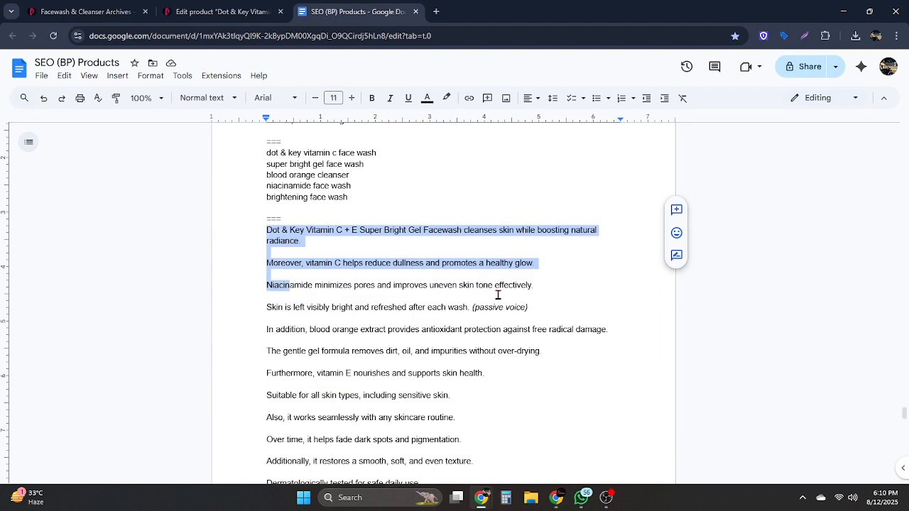
click(528, 307)
drag(528, 307, 473, 307)
key(BackSpace)
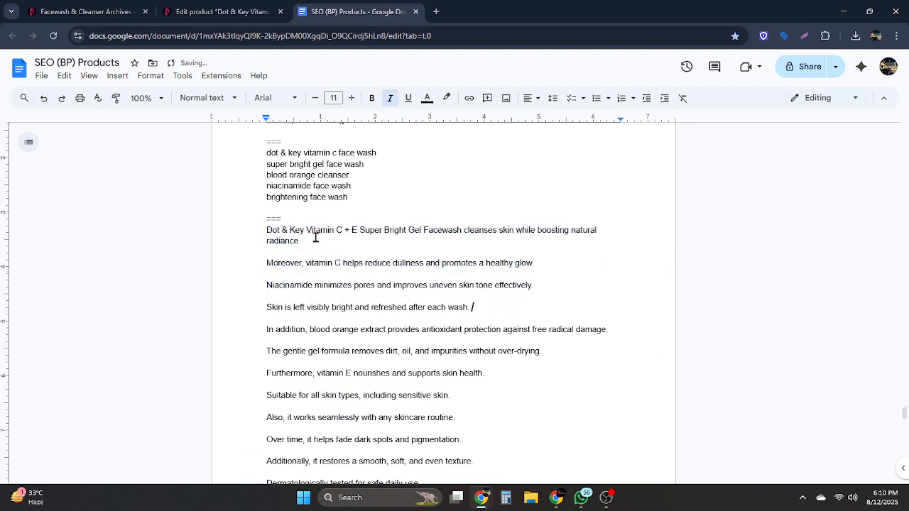
Copy the benefit sentences from "Dot & Key Vitamin C + E Super Bright Gel Facewash cleanses skin" through "Finally" to below "Benefits:" in the product description.
click(268, 232)
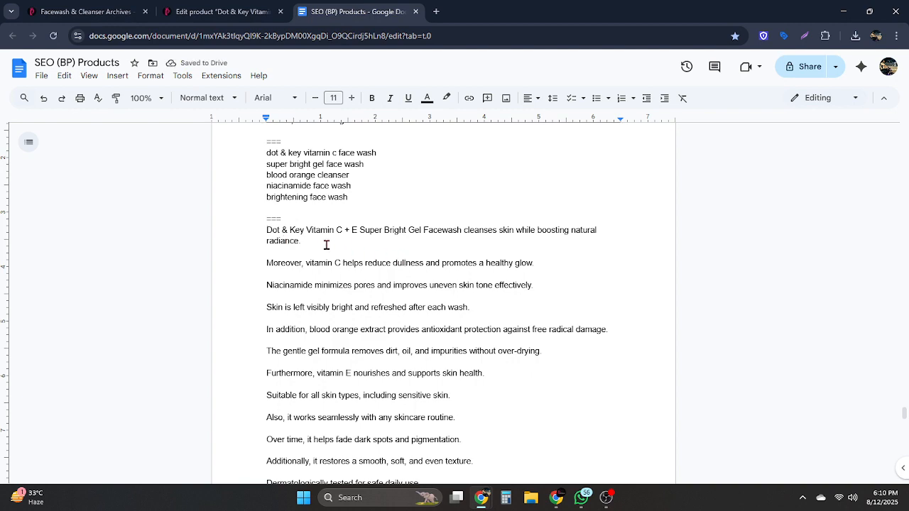
drag(269, 230, 532, 303)
scroll(298, 305, down, 8)
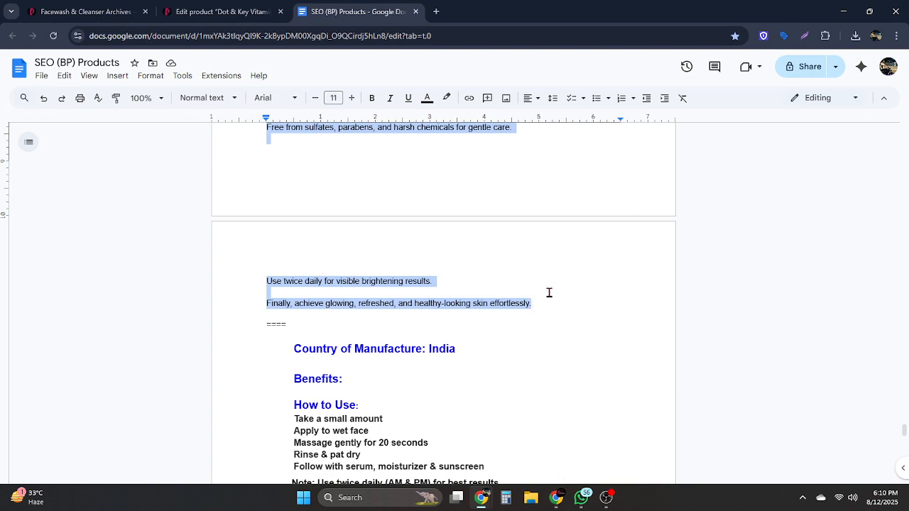
key(ctrl+shift+Tab)
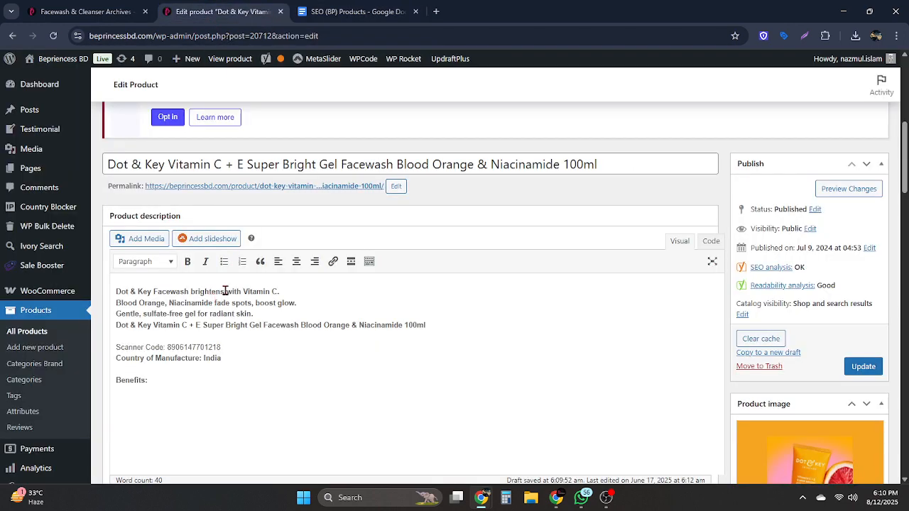
scroll(241, 255, down, 10)
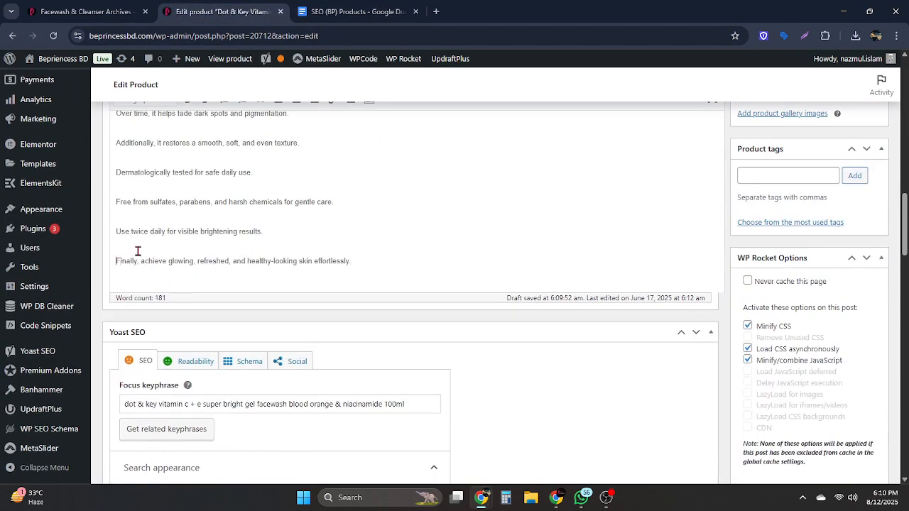
Remove the blank lines between the benefit sentences from "Over time" down to "Finally".
key(BackSpace)
key(BackSpace)
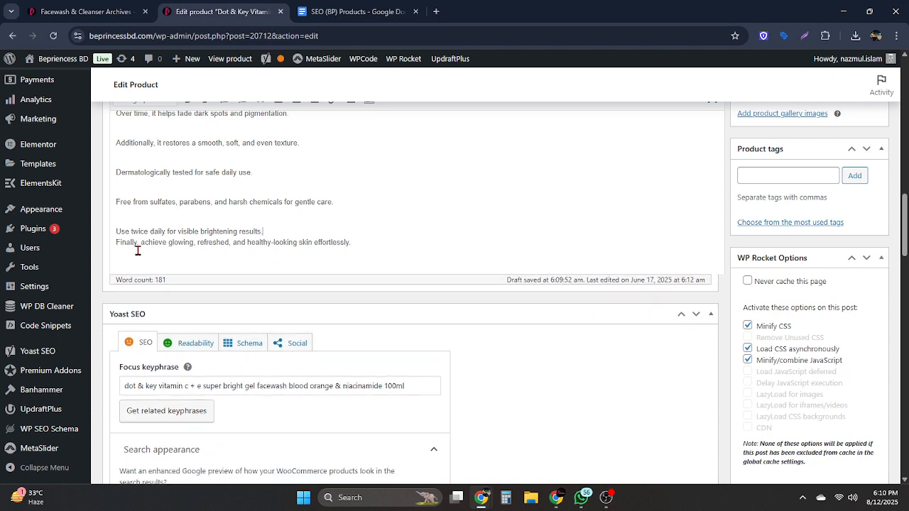
click(128, 223)
key(BackSpace)
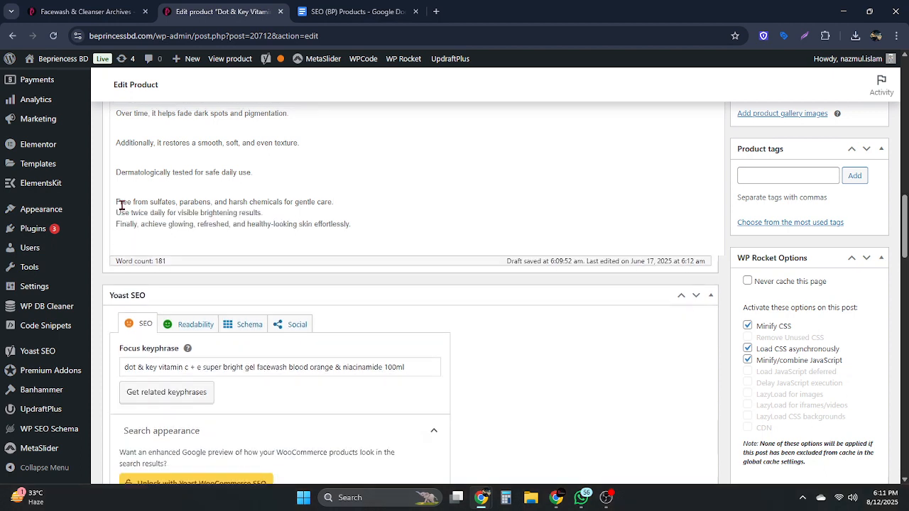
click(129, 195)
key(BackSpace)
key(BackSpace)
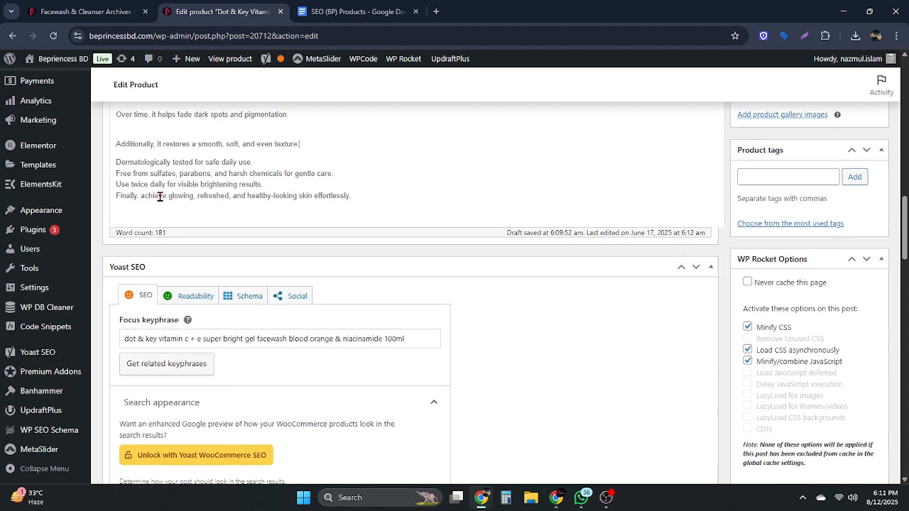
scroll(174, 210, up, 3)
click(120, 351)
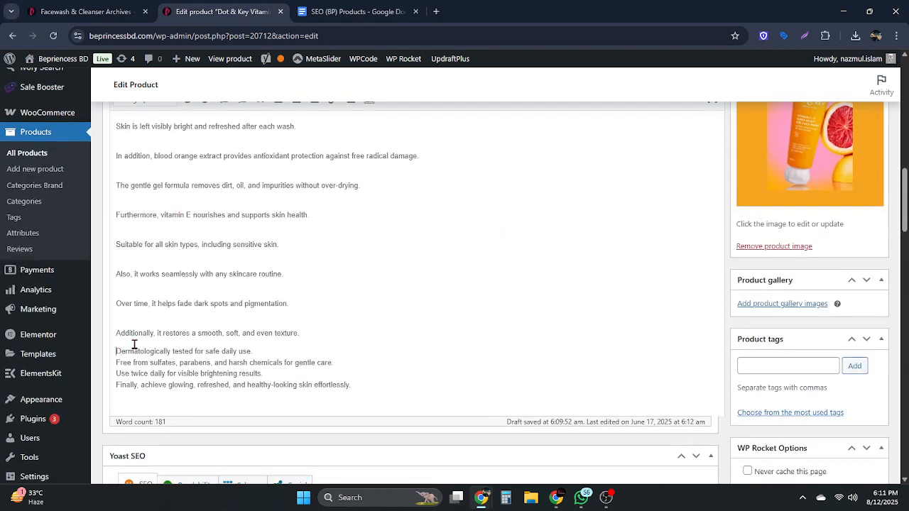
key(BackSpace)
key(shift+Return)
click(119, 334)
key(BackSpace)
key(shift+Return)
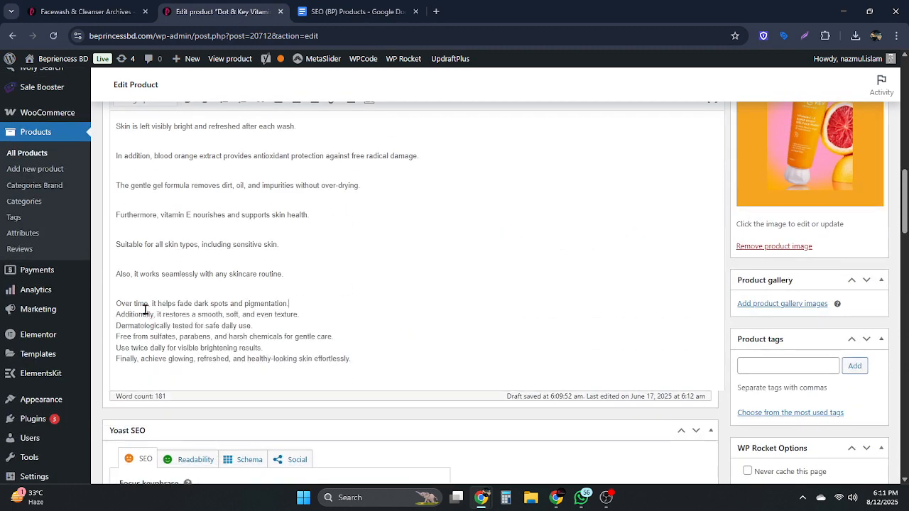
Remove the blank lines between the benefit sentences from "The gentle gel formula" down to "Over time".
click(118, 303)
key(BackSpace)
click(117, 274)
key(BackSpace)
key(shift+Return)
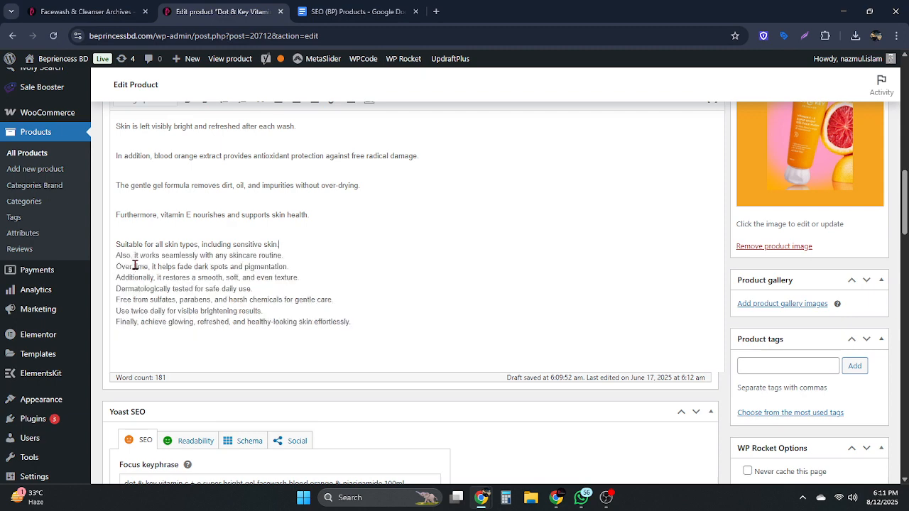
click(116, 244)
key(BackSpace)
key(shift+Return)
click(117, 217)
key(BackSpace)
key(shift+Return)
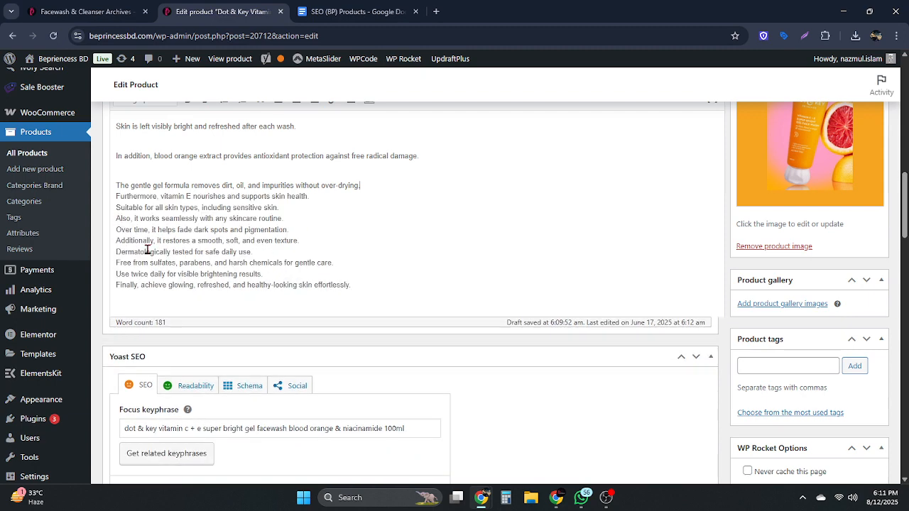
Remove the remaining blank lines between the benefit sentences from the first one down to "The gentle gel formula".
scroll(146, 248, up, 3)
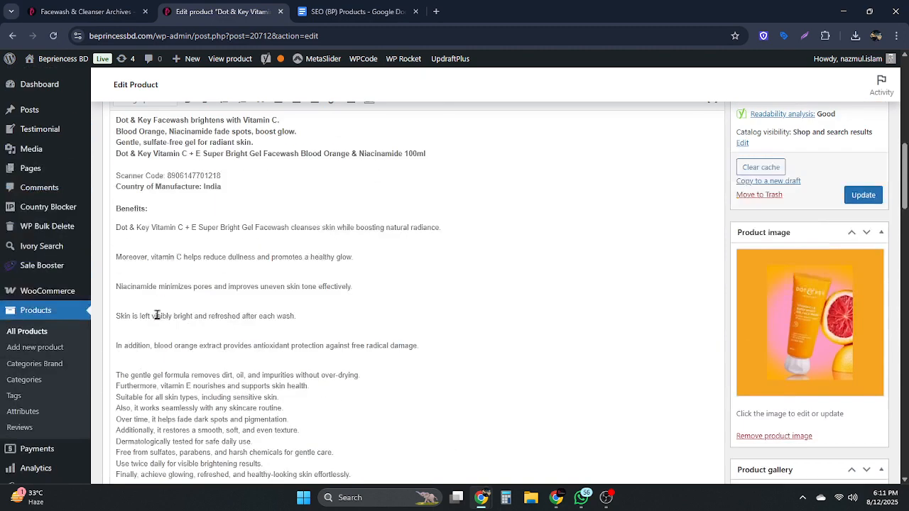
click(119, 375)
key(BackSpace)
key(shift+Return)
click(115, 345)
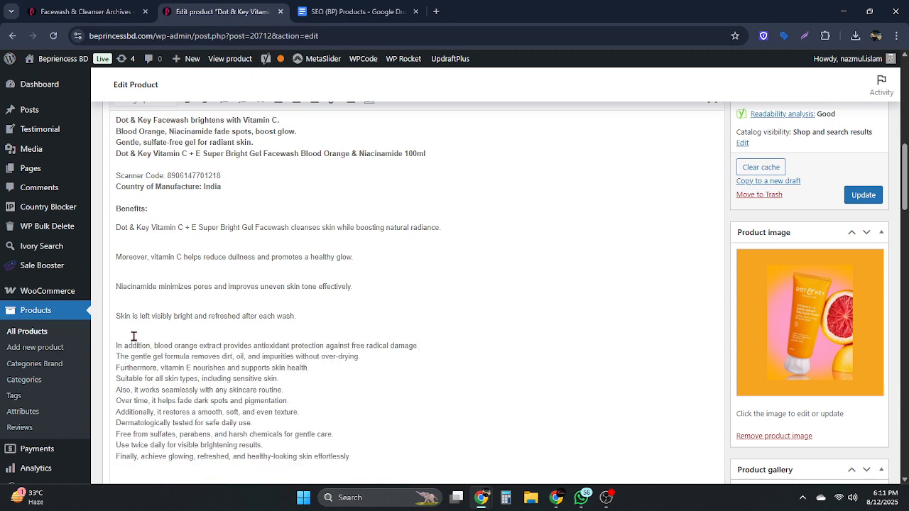
key(BackSpace)
key(shift+Return)
click(117, 316)
key(BackSpace)
key(shift+Return)
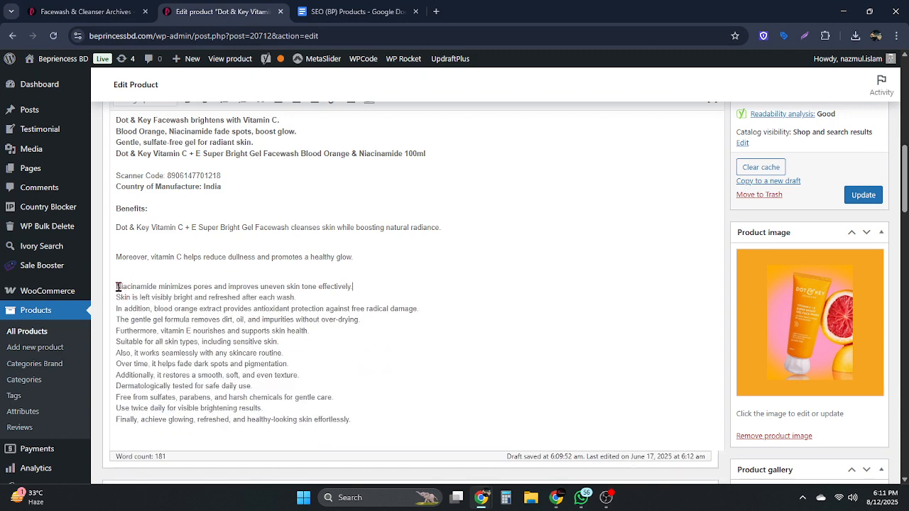
key(BackSpace)
key(shift+Return)
key(BackSpace)
key(shift+Return)
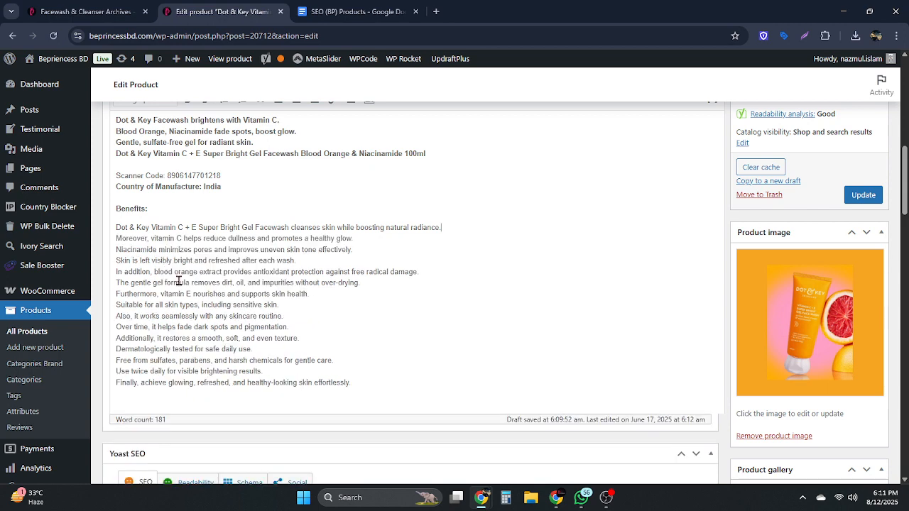
Try to format the closely spaced benefit sentences as a bulleted list, and undo that formatting.
drag(367, 393, 113, 228)
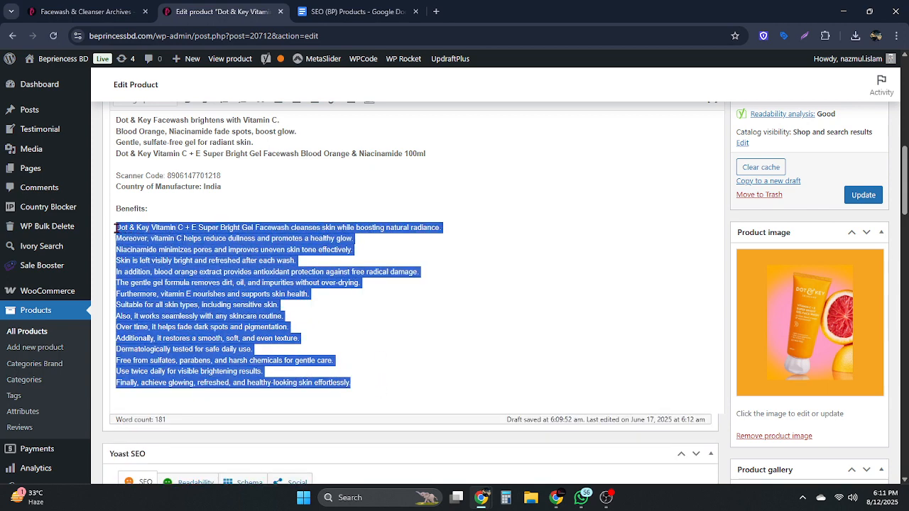
scroll(270, 281, up, 3)
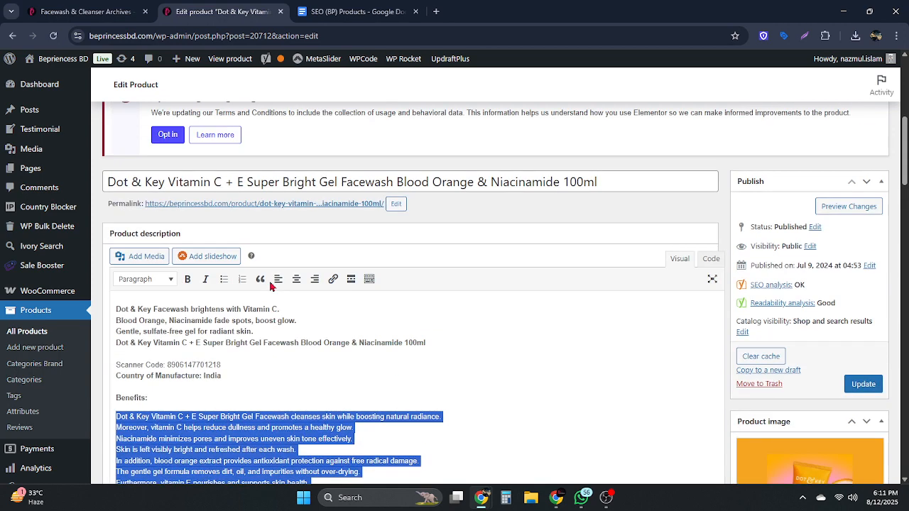
click(223, 278)
scroll(241, 280, down, 3)
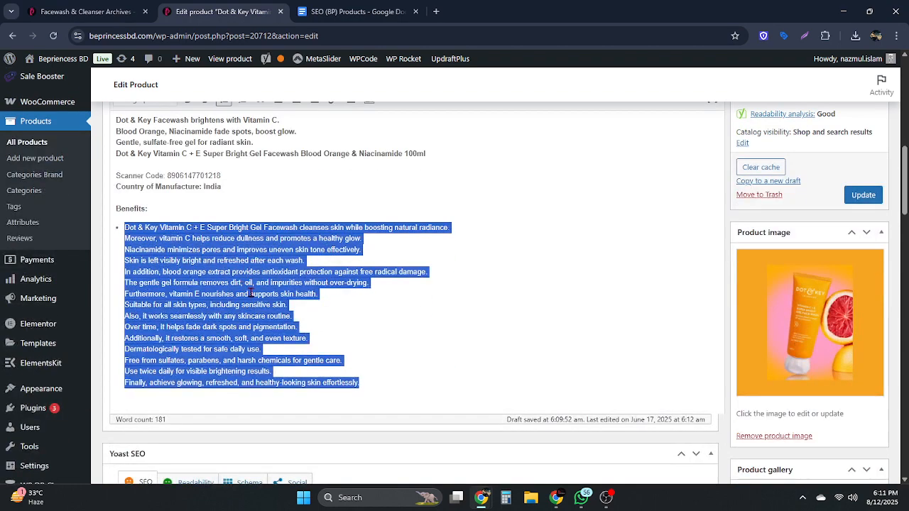
click(251, 293)
key(ctrl+z)
click(276, 305)
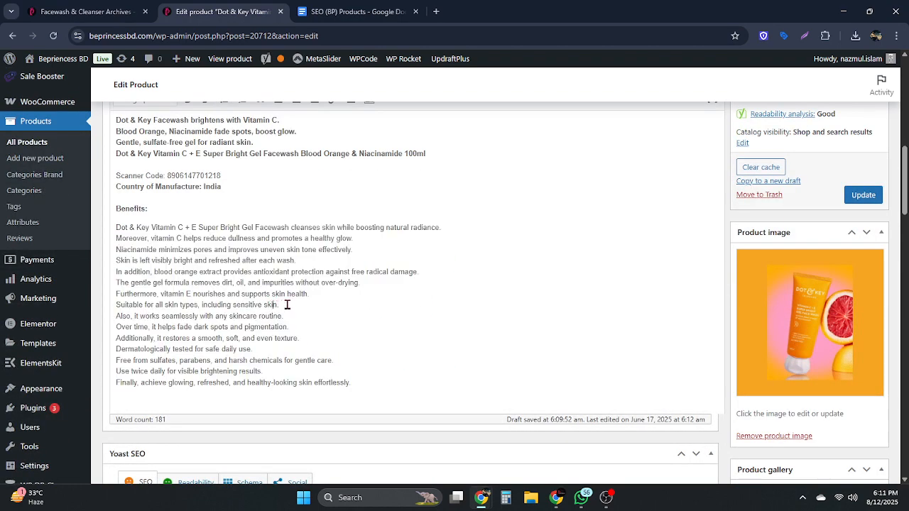
Undo the blank-line removals so that the benefit sentences are separate paragraphs again.
key(ctrl+z)
key(ctrl+z)
key(ctrl+z)
key(ctrl+z)
key(ctrl+z)
key(ctrl+z)
key(ctrl+z)
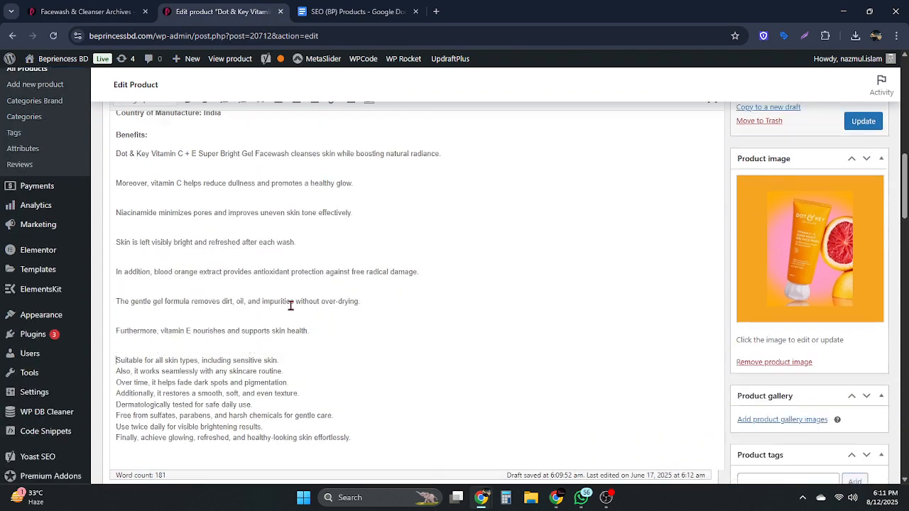
key(ctrl+z)
key(ctrl+z)
key(ctrl+z)
key(ctrl+z)
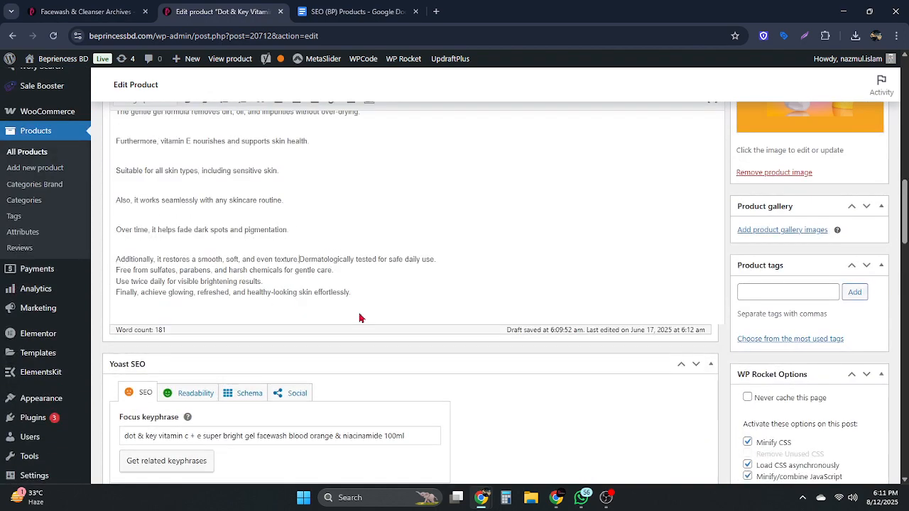
key(ctrl+z)
key(ctrl+z)
key(ctrl+z)
key(ctrl+z)
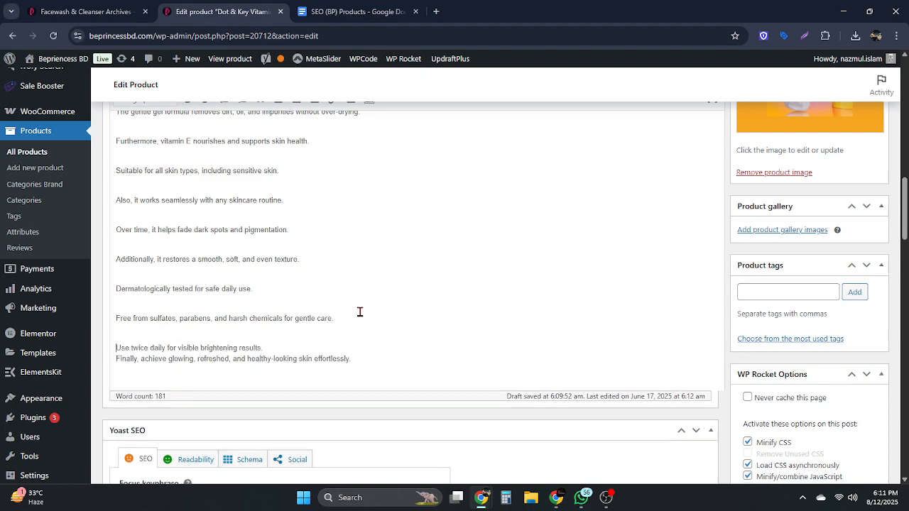
key(ctrl+z)
Format all the benefit sentences below "Benefits:" as a bulleted list.
drag(379, 365, 118, 343)
click(224, 205)
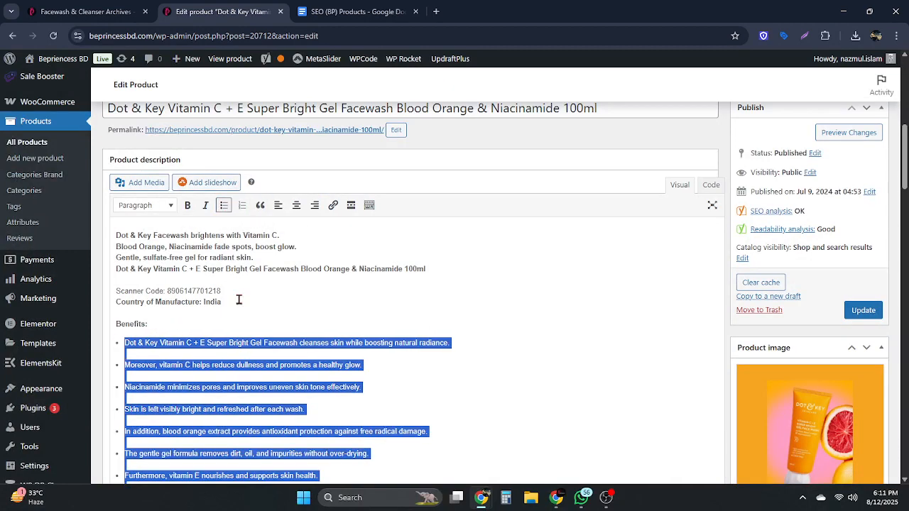
scroll(227, 312, down, 6)
click(203, 274)
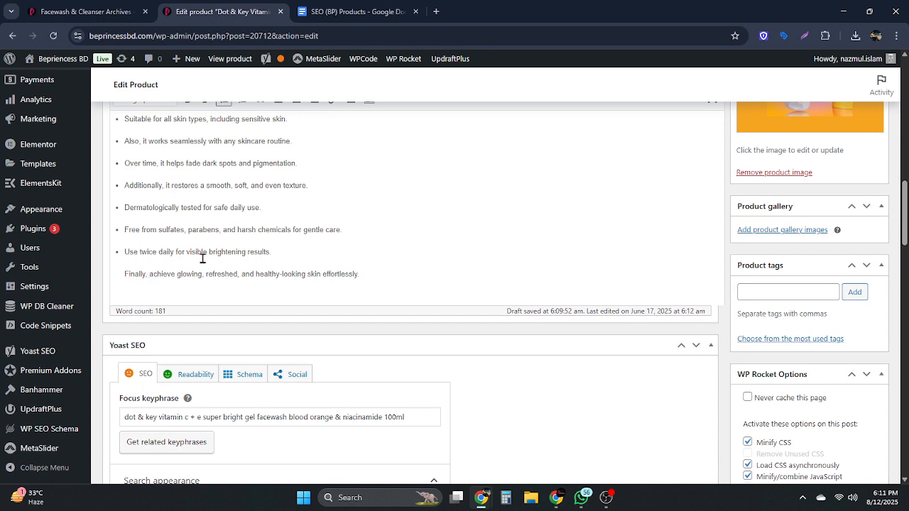
Remove the blank lines between the bullets from "Also, it works seamlessly" down to "Use twice daily".
click(147, 243)
key(BackSpace)
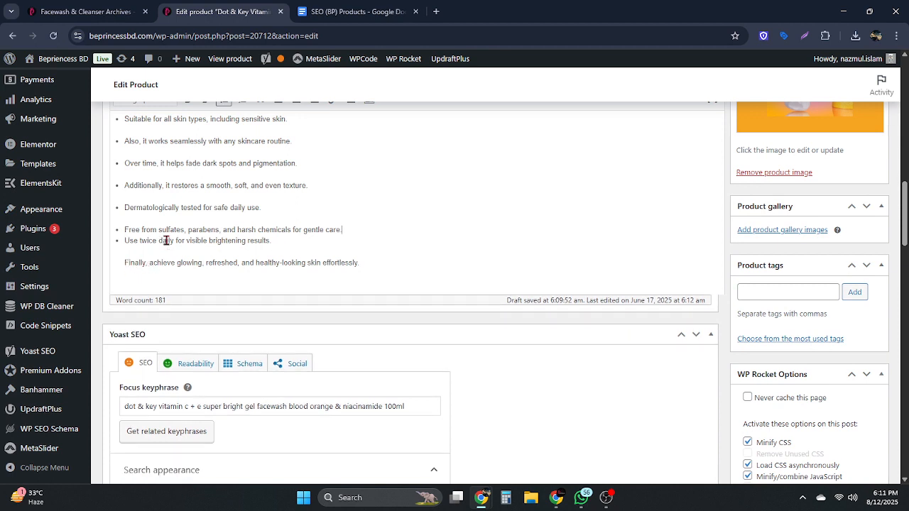
click(142, 218)
key(BackSpace)
click(144, 196)
key(BackSpace)
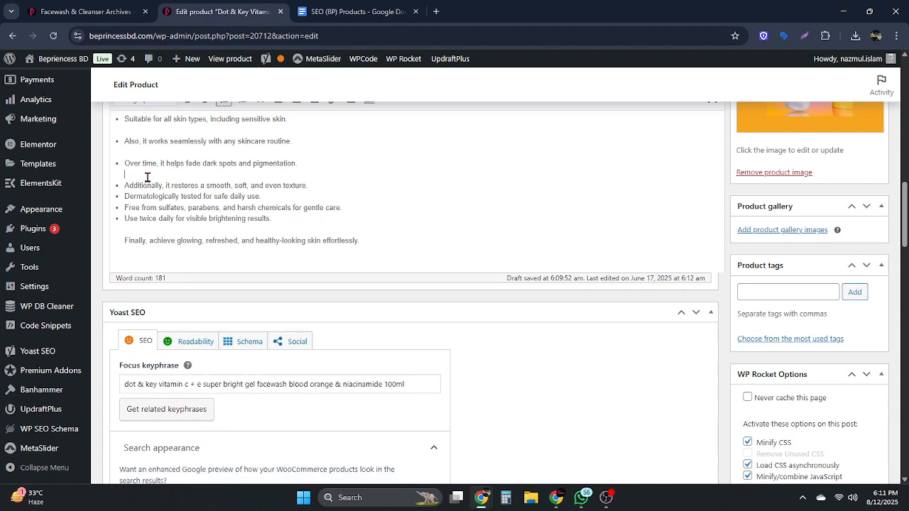
click(147, 174)
key(BackSpace)
click(147, 153)
key(BackSpace)
Remove the remaining blank lines between the benefit bullets, from "Also, it works seamlessly" up to the first bullet.
scroll(193, 227, up, 3)
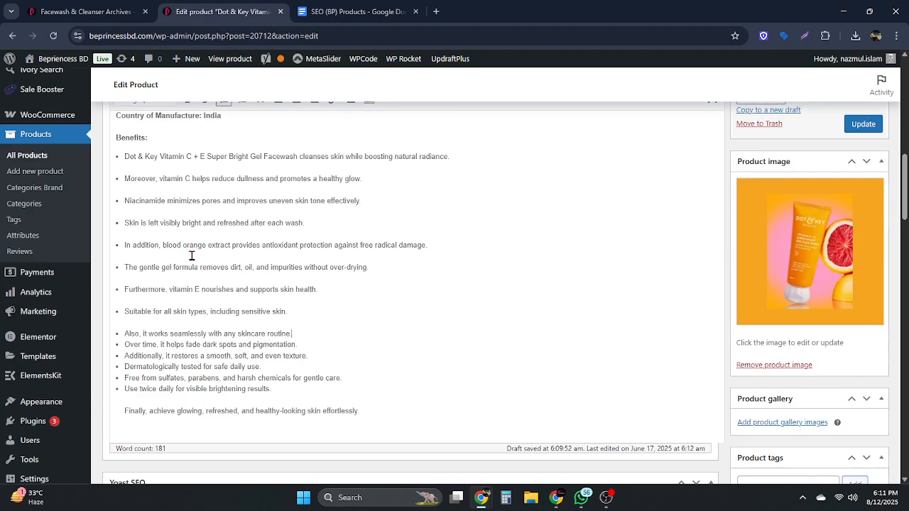
click(142, 319)
key(BackSpace)
click(142, 302)
key(BackSpace)
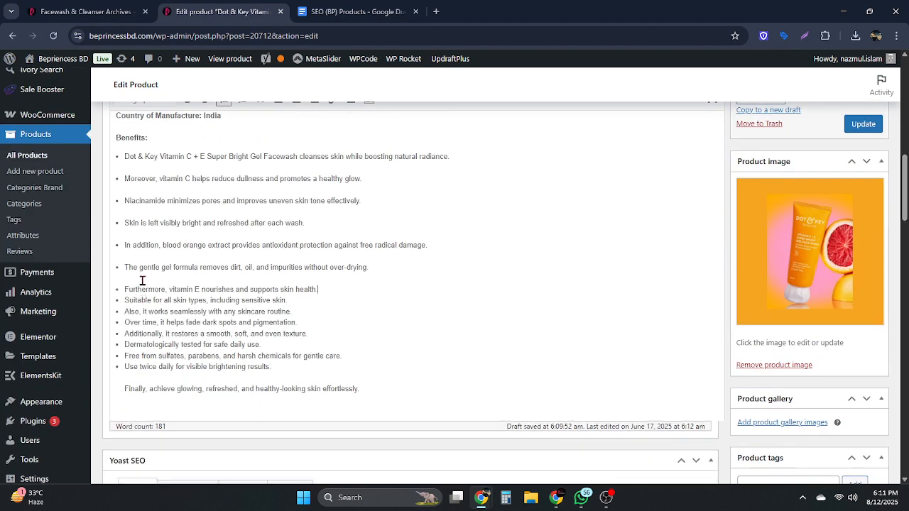
click(143, 280)
key(BackSpace)
click(143, 257)
key(BackSpace)
click(144, 234)
key(BackSpace)
click(144, 211)
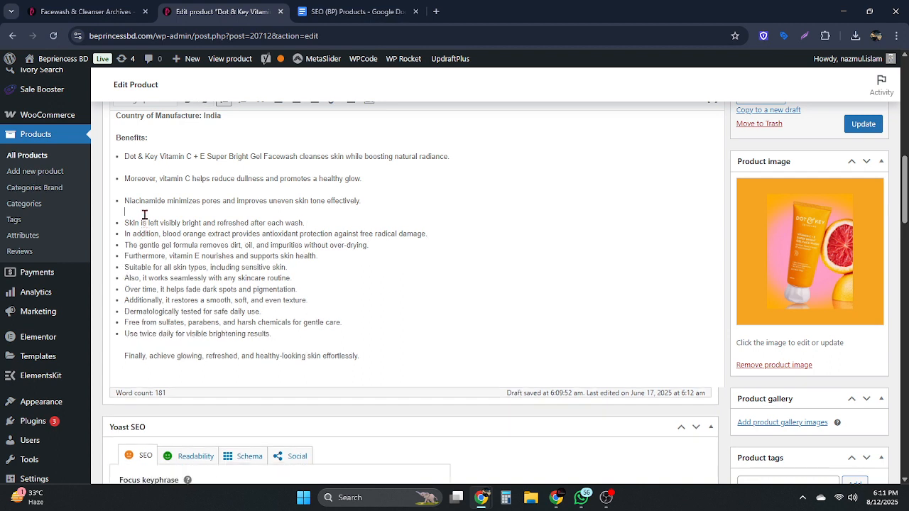
key(BackSpace)
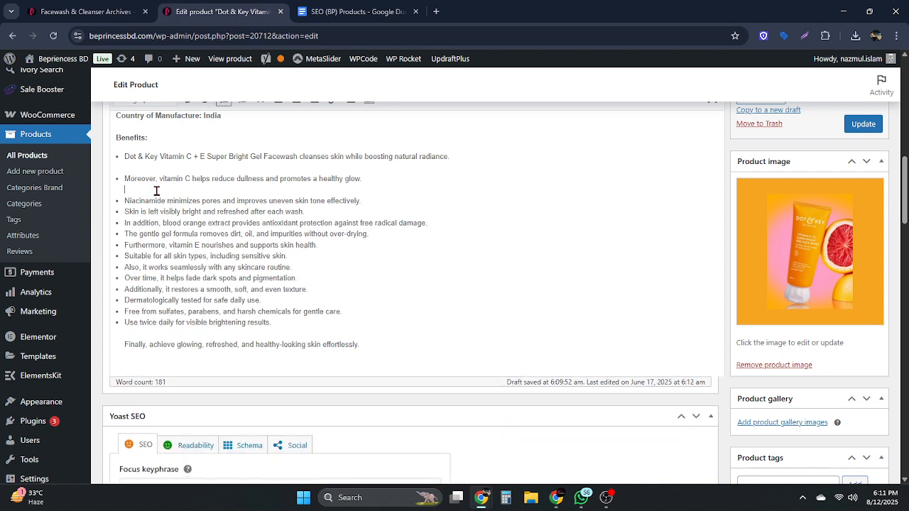
click(156, 191)
key(BackSpace)
click(147, 169)
key(BackSpace)
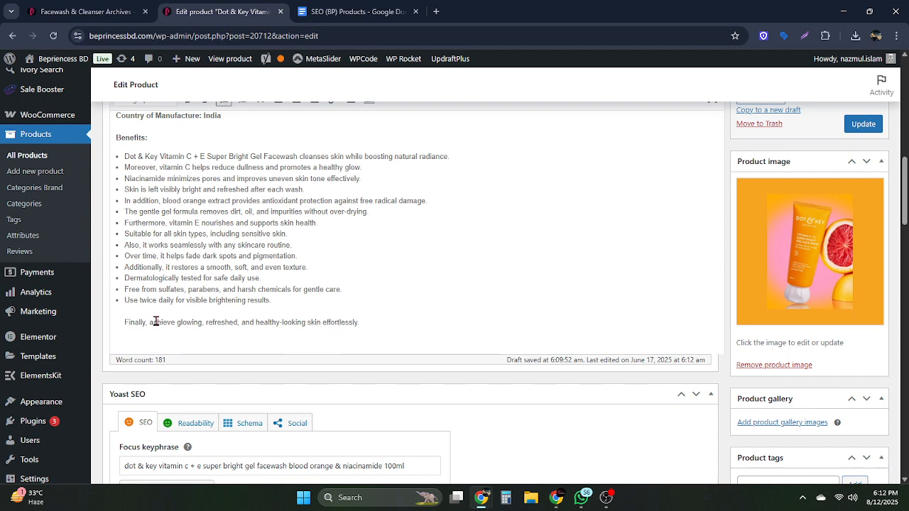
Try to make the closing "Finally, achieve glowing" sentence a bullet by toggling its list formatting, and undo that change.
click(125, 323)
triple_click(227, 323)
scroll(282, 284, up, 3)
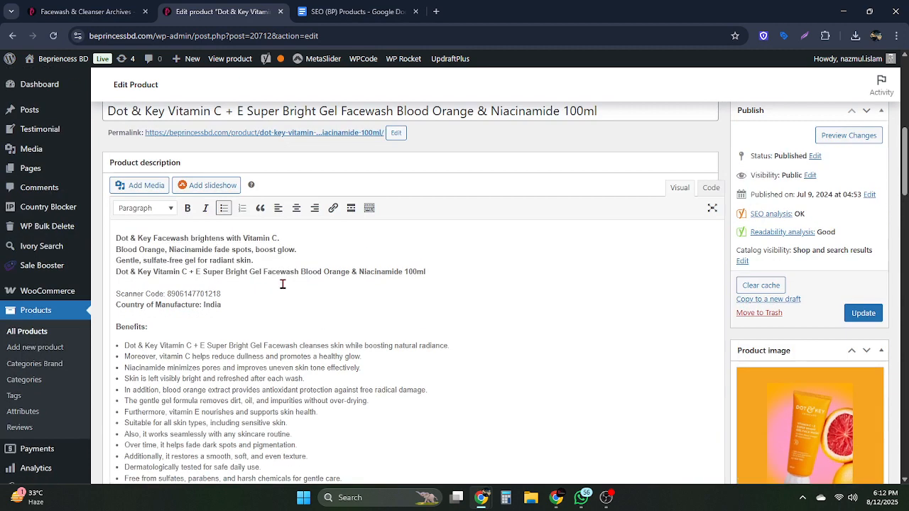
click(223, 215)
scroll(224, 214, down, 3)
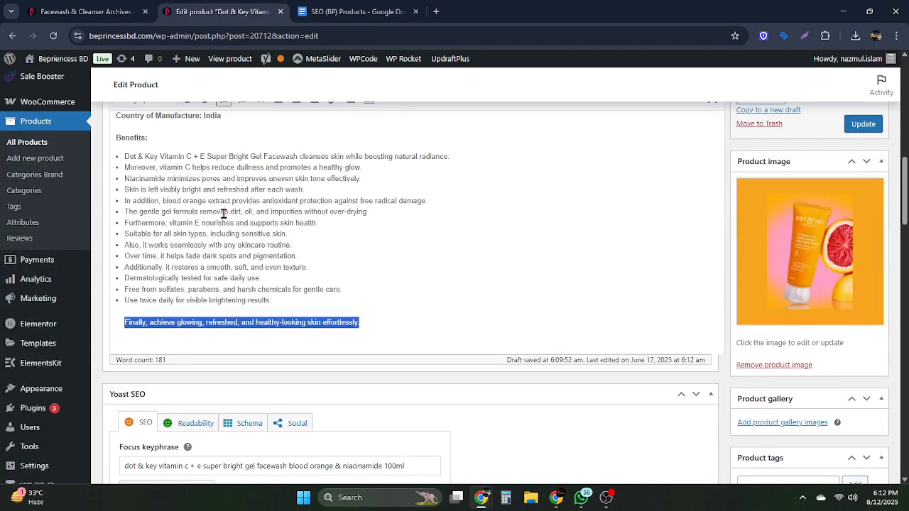
scroll(224, 213, up, 3)
click(223, 212)
scroll(224, 210, down, 1)
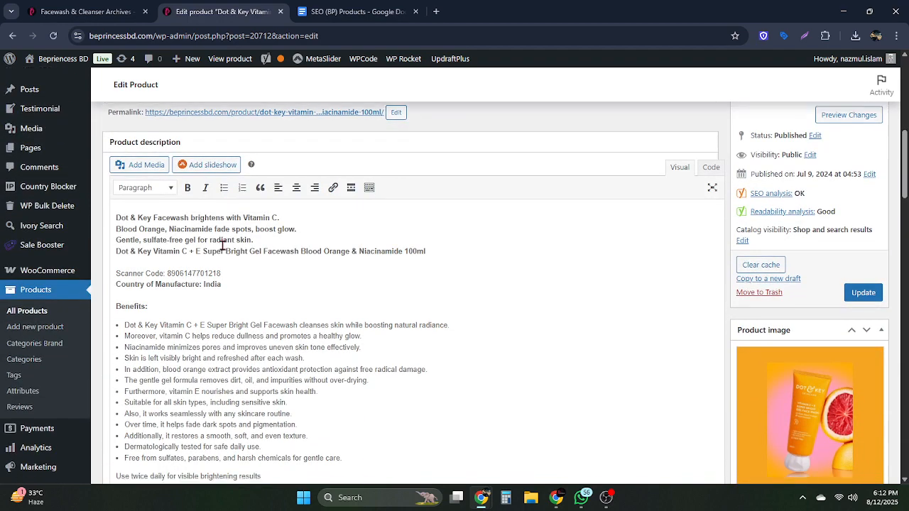
scroll(224, 227, down, 3)
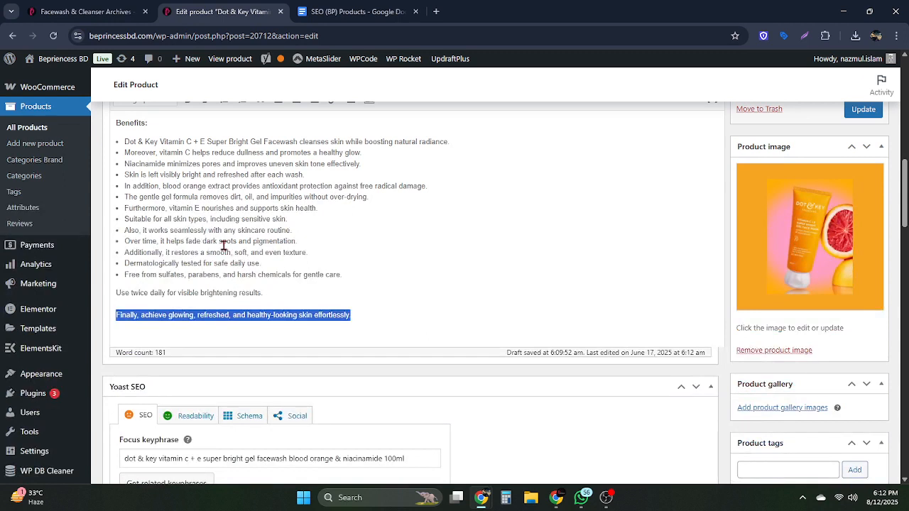
key(ctrl+z)
Make the "Finally, achieve glowing" sentence its own bullet directly after "Use twice daily", with no blank line between them.
click(169, 298)
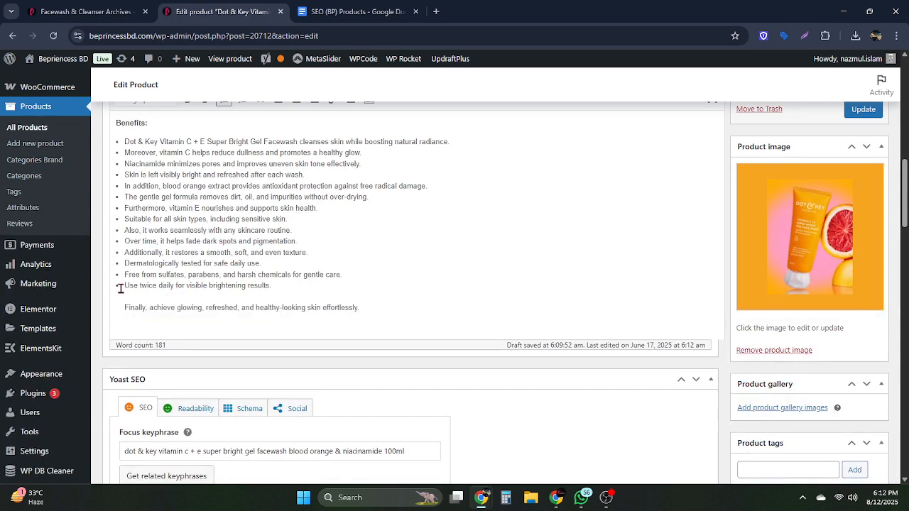
key(BackSpace)
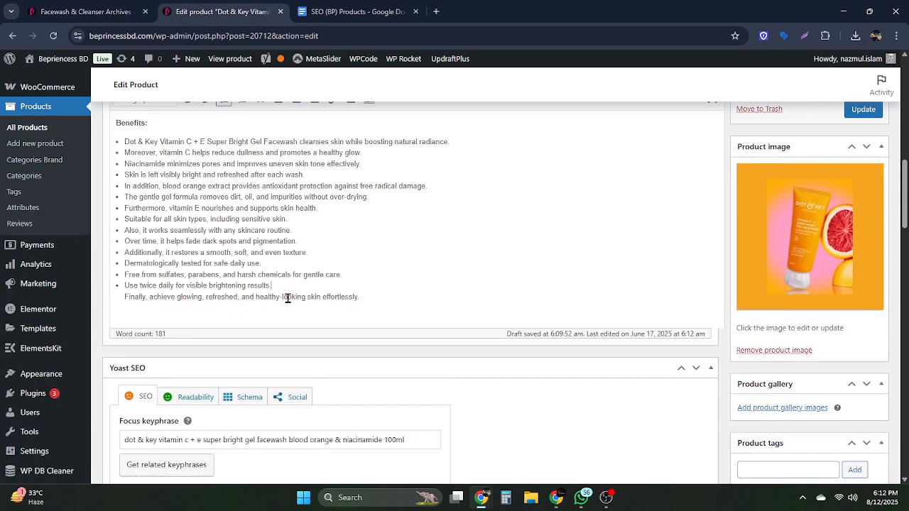
key(Return)
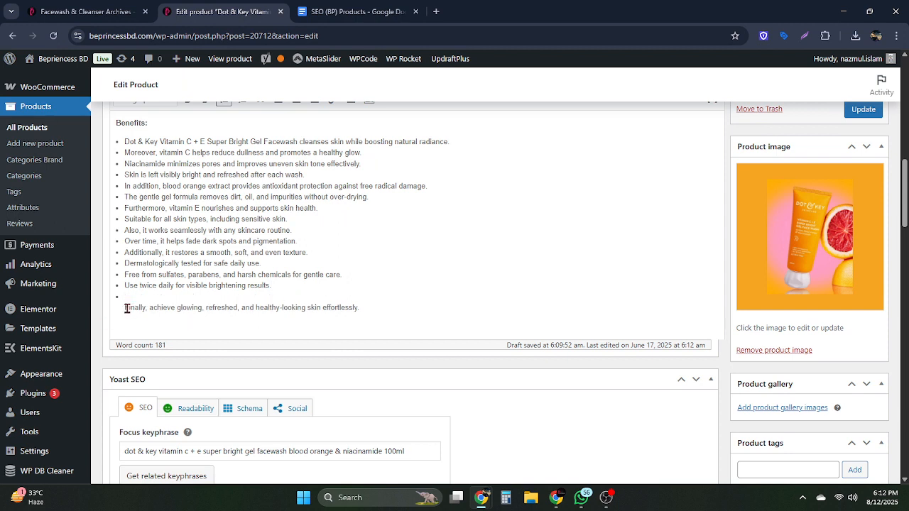
drag(125, 308, 374, 305)
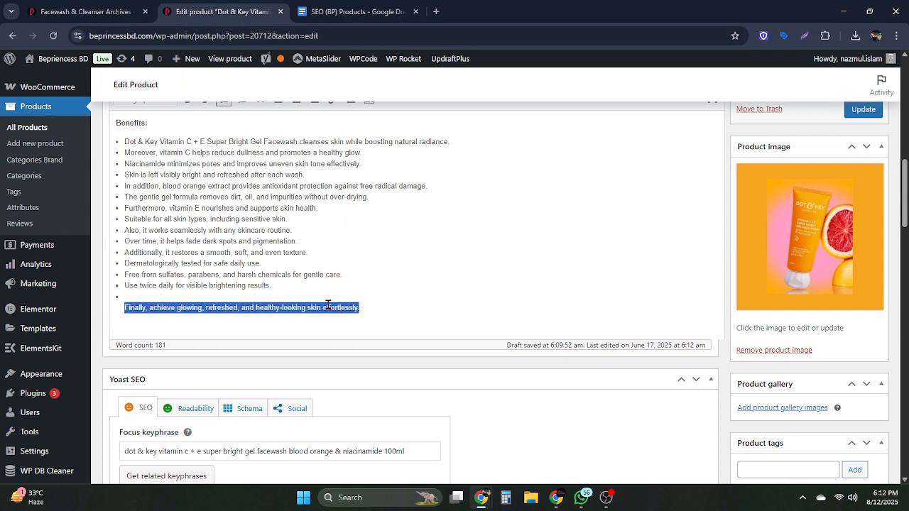
drag(266, 306, 255, 298)
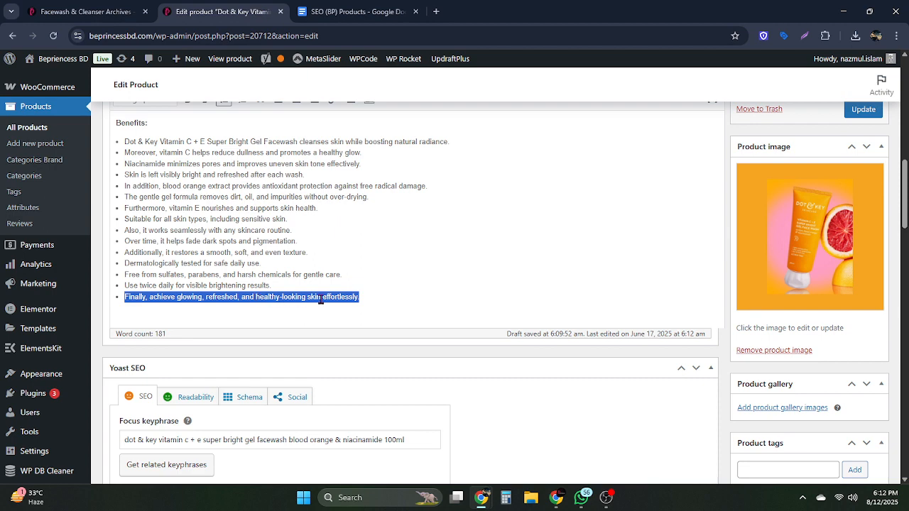
click(401, 300)
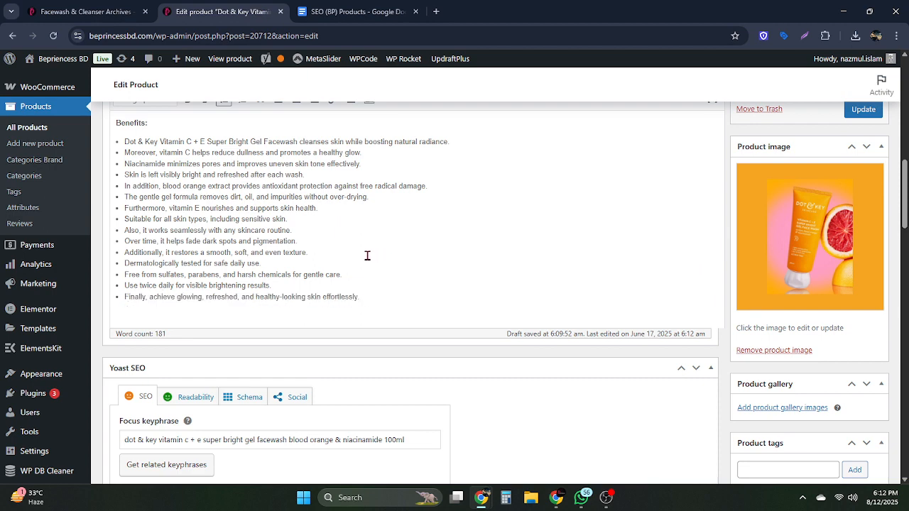
End the bulleted list after the "Finally" bullet and start an unbulleted paragraph below it.
scroll(367, 255, up, 3)
scroll(364, 255, down, 3)
key(Return)
key(Return)
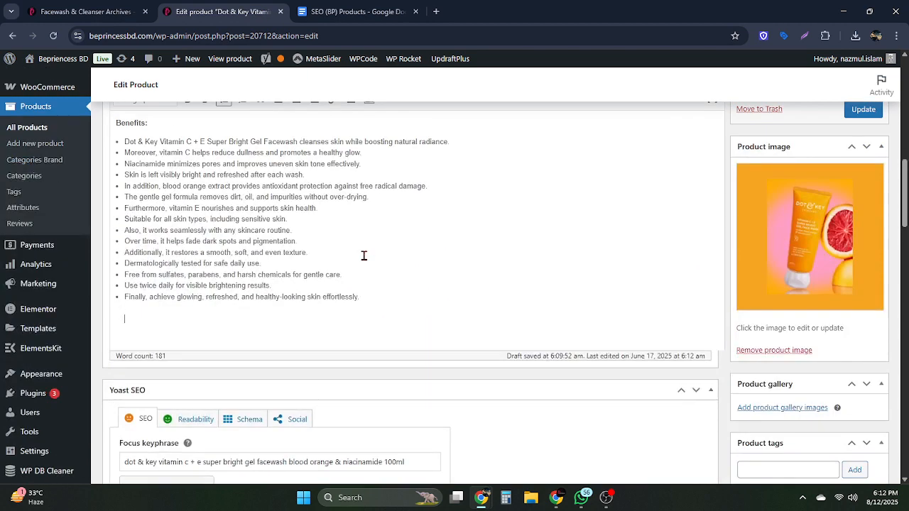
key(BackSpace)
key(BackSpace)
key(Return)
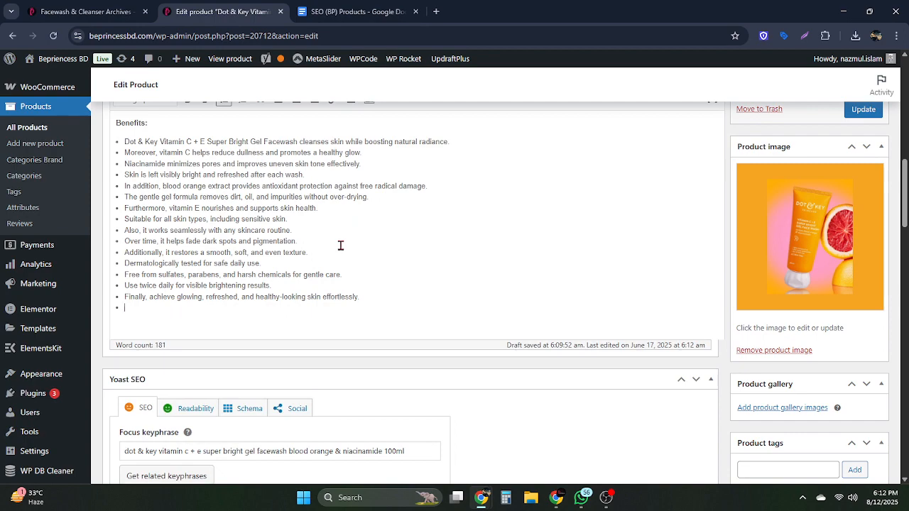
key(Return)
scroll(329, 253, up, 3)
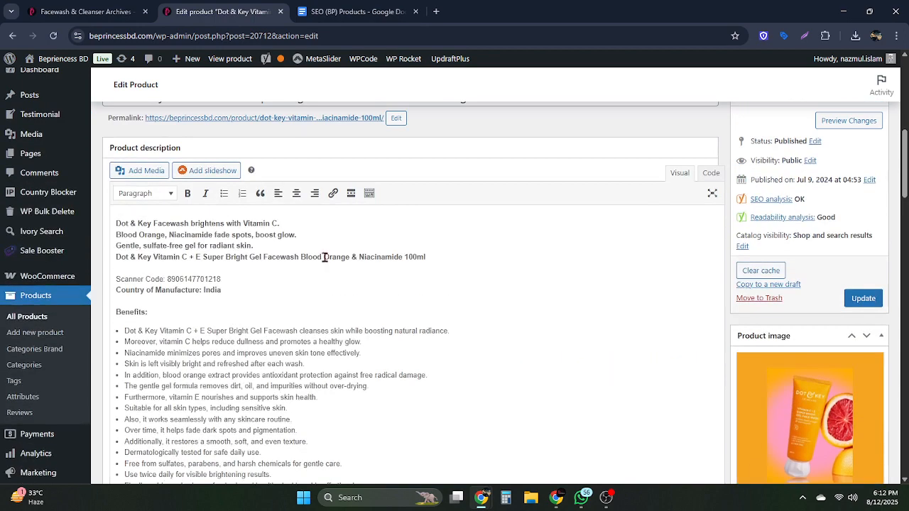
scroll(323, 256, down, 3)
Copy the "How to Use:" section, including its note, from the SEO (BP) Products document into the description below the benefits list.
key(ctrl+Tab)
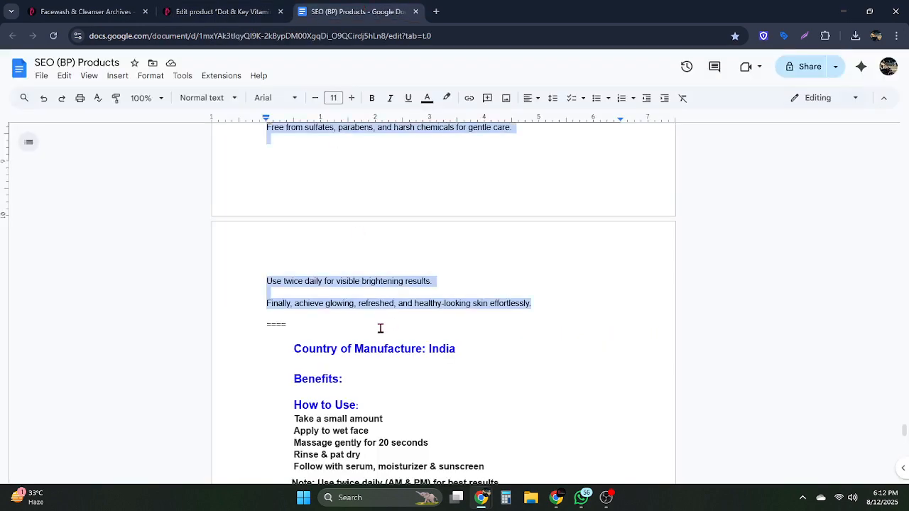
scroll(378, 320, down, 3)
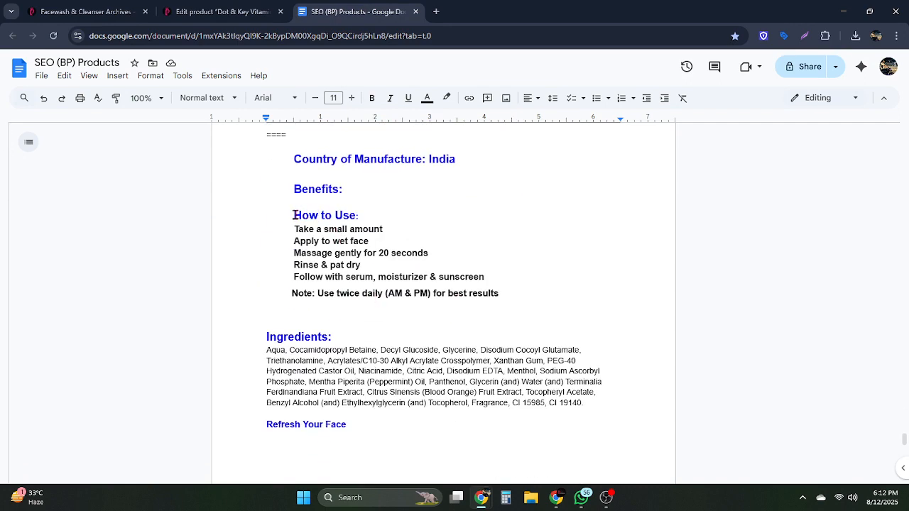
drag(294, 216, 345, 177)
drag(413, 211, 501, 231)
double_click(370, 203)
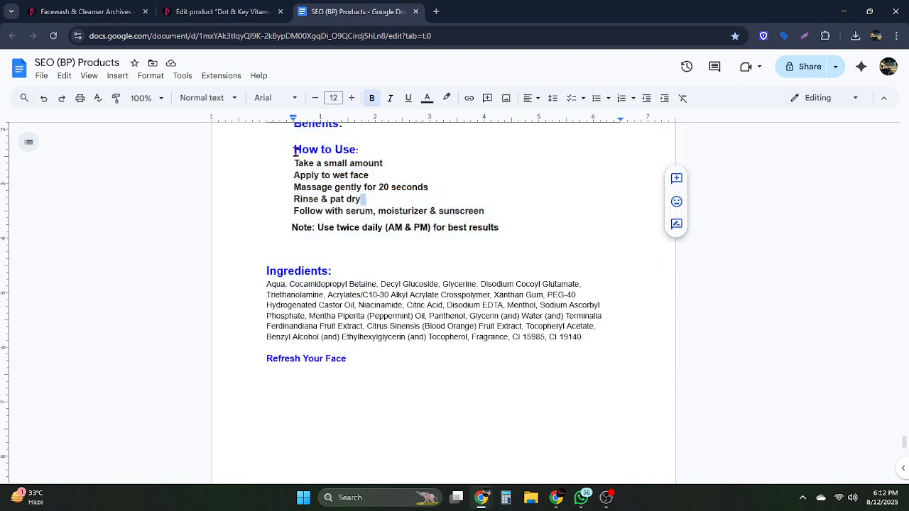
drag(296, 151, 525, 221)
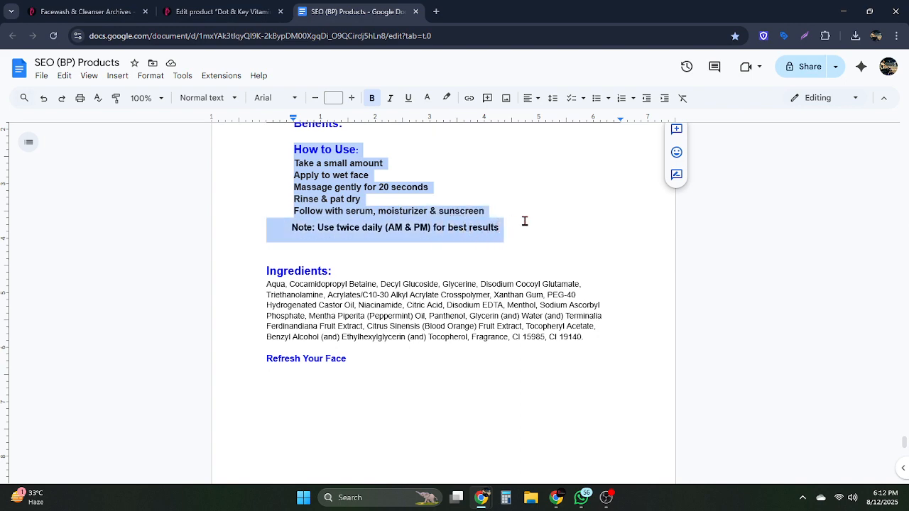
click(240, 16)
click(222, 311)
text(How to Use: Take a small amount Apply to wet face Massage gently for 20 seconds Rinse & pat dry Follow with serum, moisturizer & sunscreen  Note: Use twice daily (AM & PM) for best results)
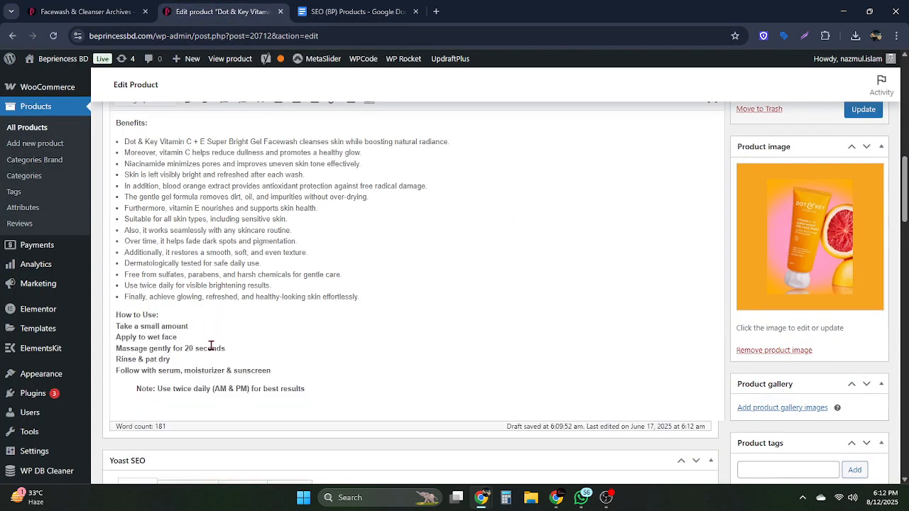
Remove the indent before "Note: Use twice daily" and place the note directly on the line beneath "Follow with serum, moisturizer & sunscreen".
click(135, 390)
key(BackSpace)
key(BackSpace)
key(BackSpace)
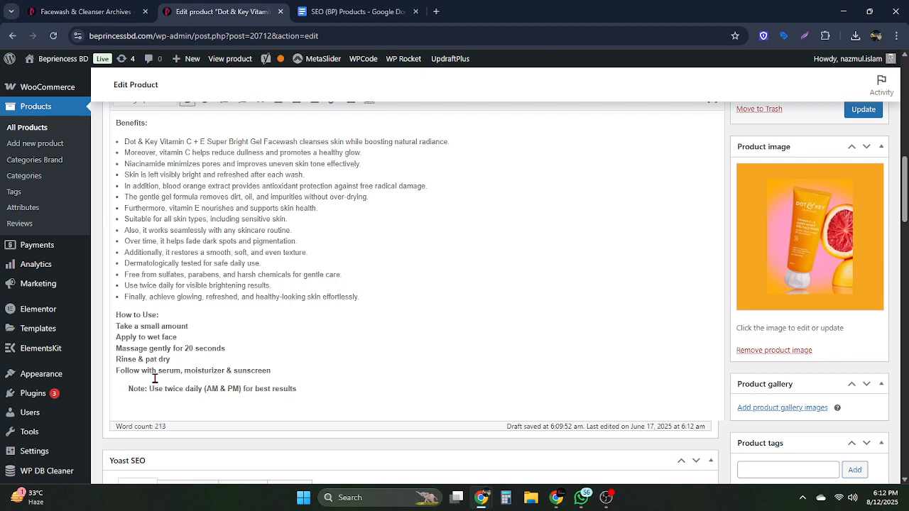
key(BackSpace)
key(BackSpace)
key(BackSpace)
key(BackSpace)
key(shift+Return)
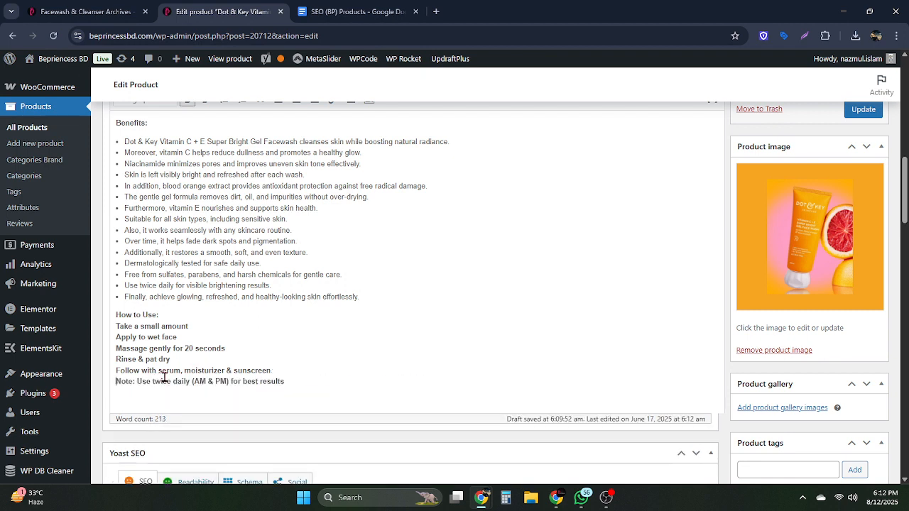
Remove the bold formatting from the usage lines and the note, leaving the "How to Use:" heading bold.
drag(302, 382, 117, 325)
scroll(215, 306, up, 3)
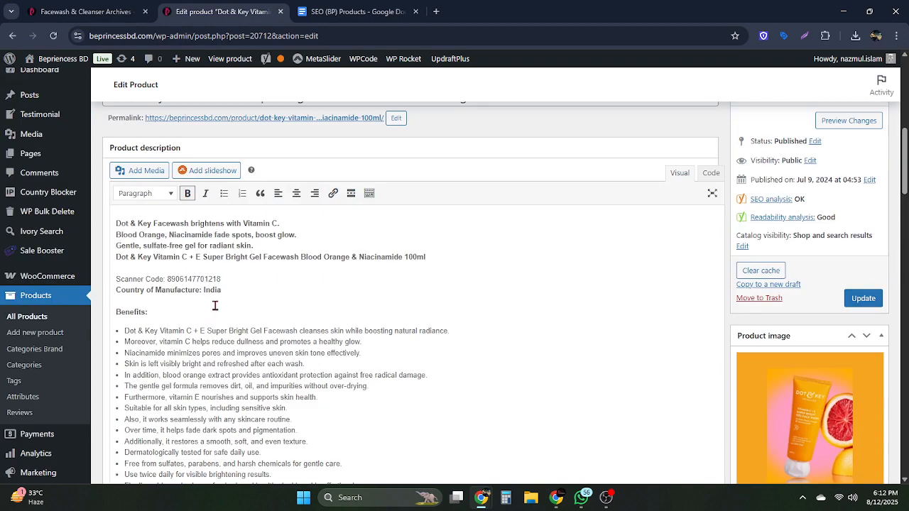
click(187, 193)
scroll(234, 279, down, 6)
click(231, 168)
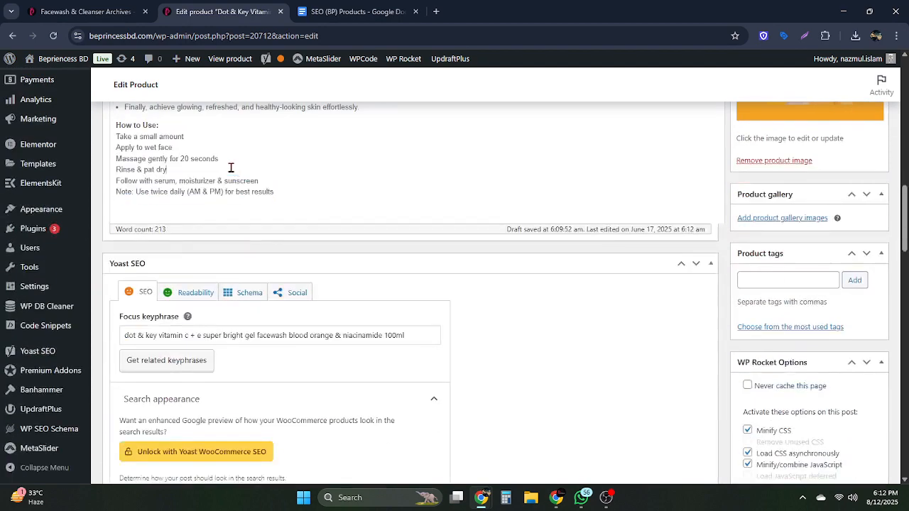
Copy the "Ingredients:" section with its full ingredient list from the Google Docs document into a new paragraph below the note.
key(Return)
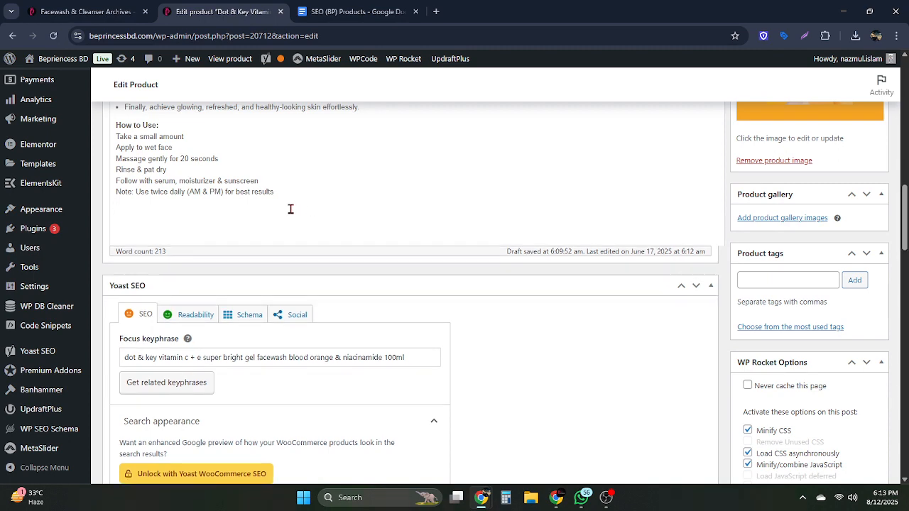
click(335, 12)
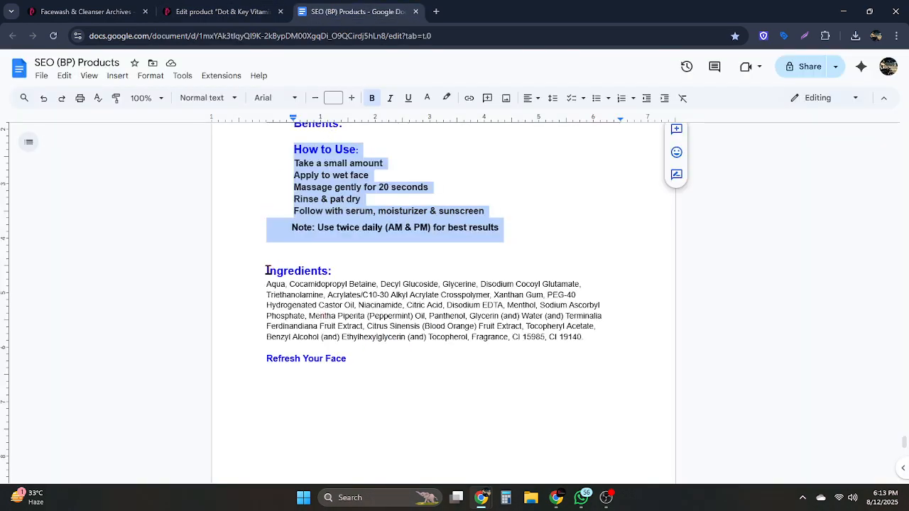
drag(267, 270, 582, 338)
key(ctrl+c)
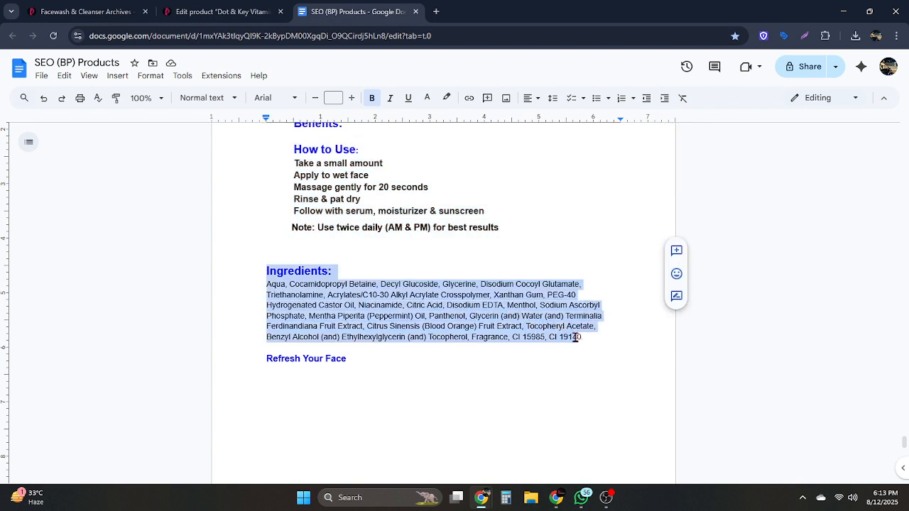
key(ctrl+Page_Up)
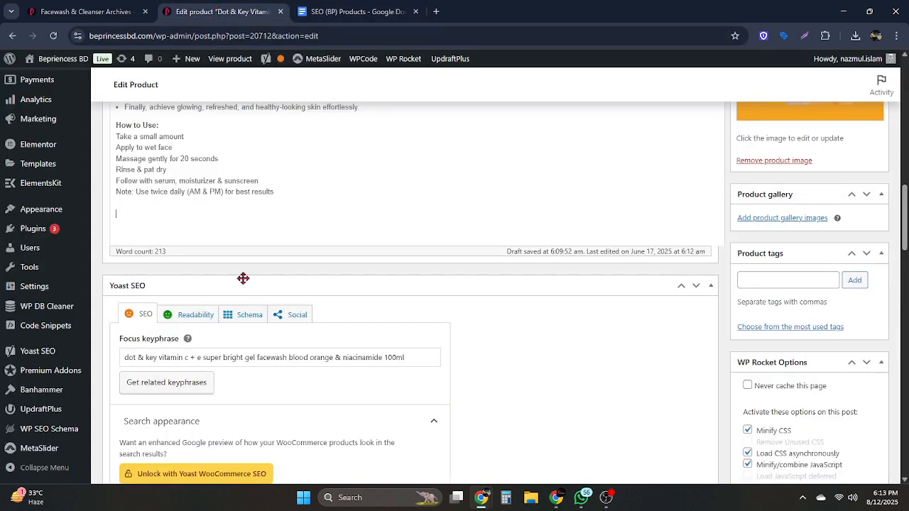
key(ctrl+v)
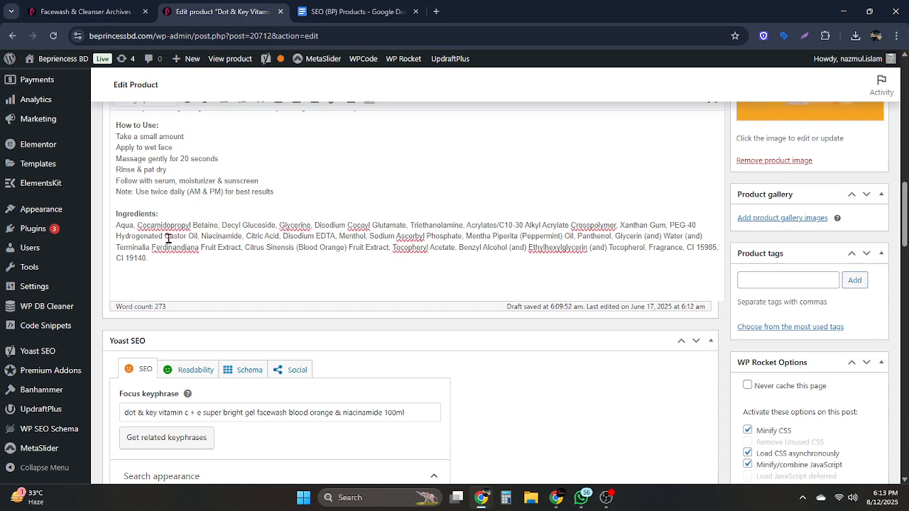
Copy the "Refresh Your Face" line from the Google Docs document and paste it below the ingredient list.
key(ctrl+Page_Down)
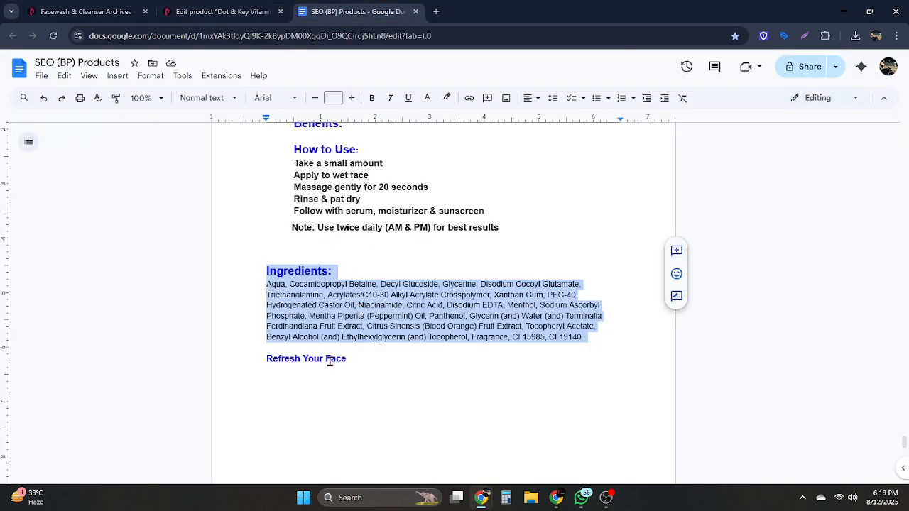
drag(348, 358, 266, 358)
key(ctrl+c)
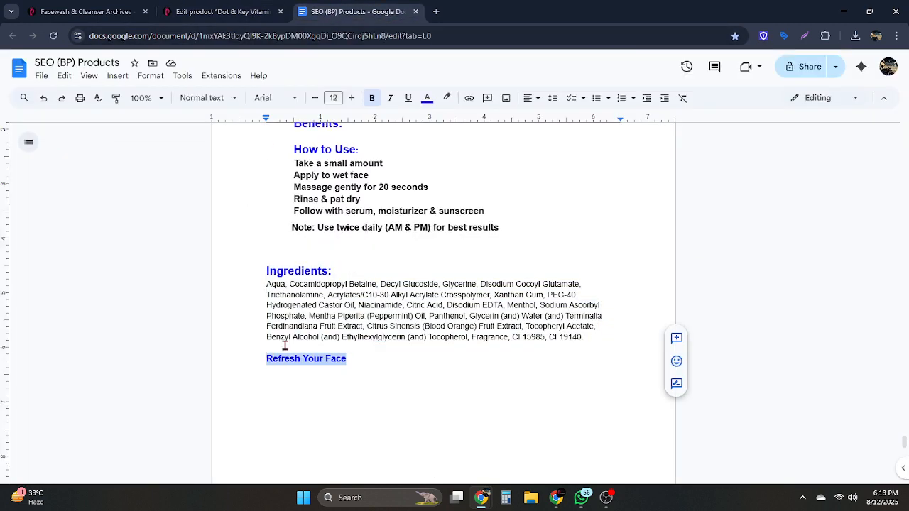
click(221, 12)
key(ctrl+v)
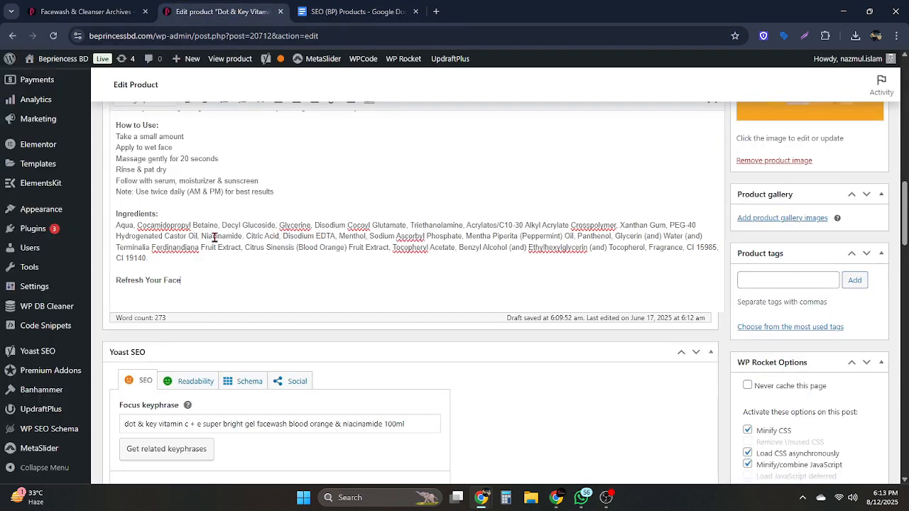
drag(185, 280, 114, 280)
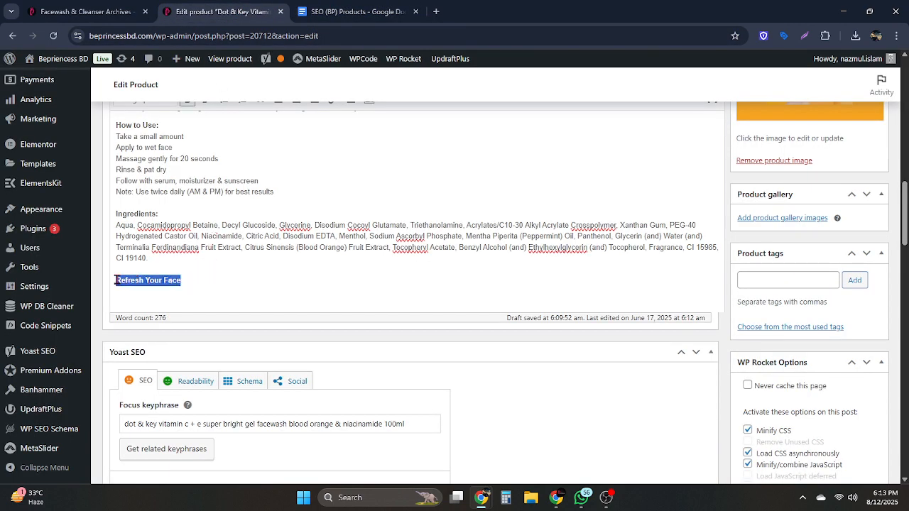
scroll(254, 206, up, 5)
scroll(254, 206, up, 2)
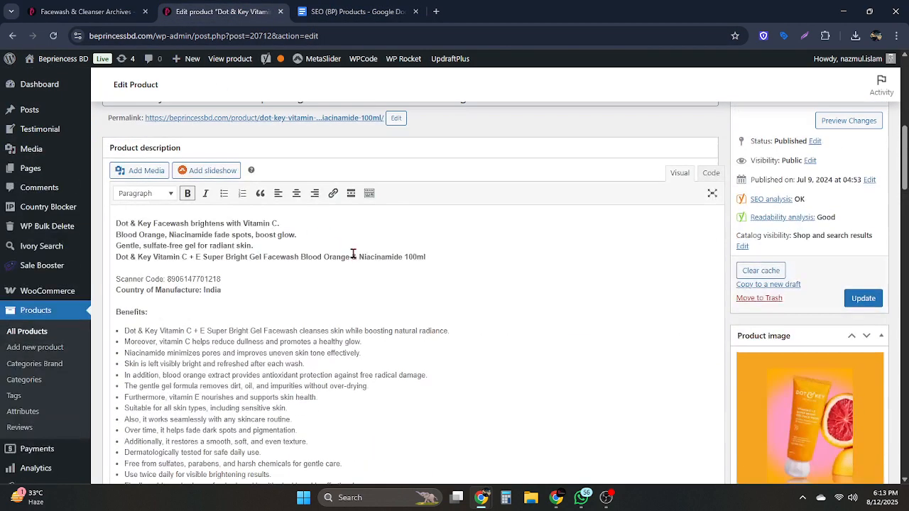
click(330, 197)
click(103, 13)
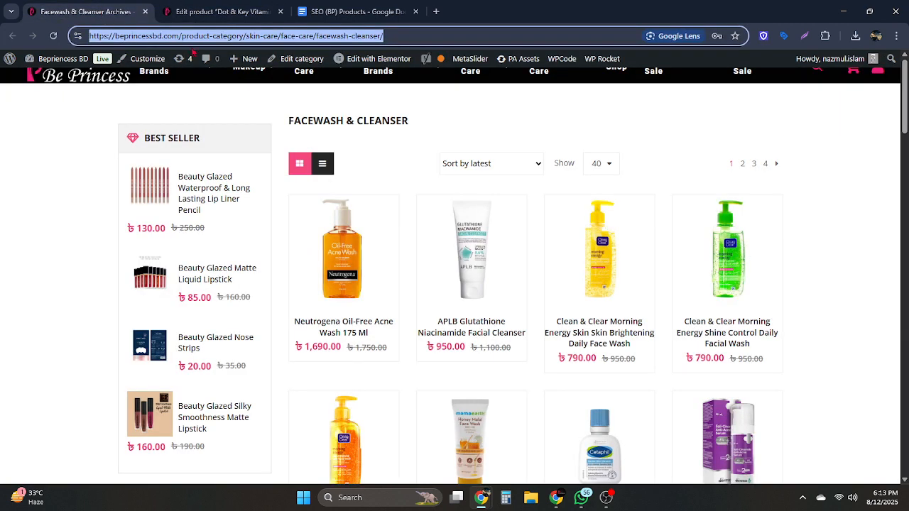
mouse_move(374, 58)
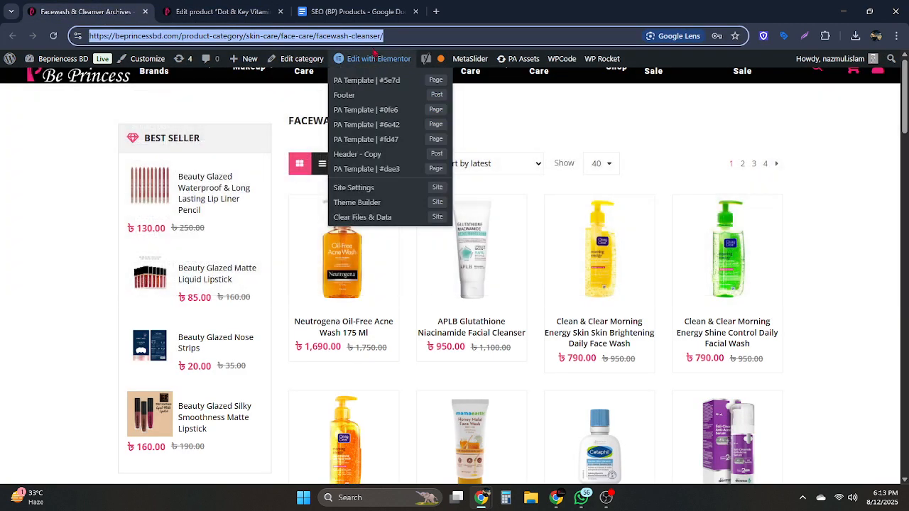
click(355, 11)
scroll(314, 276, down, 3)
click(220, 11)
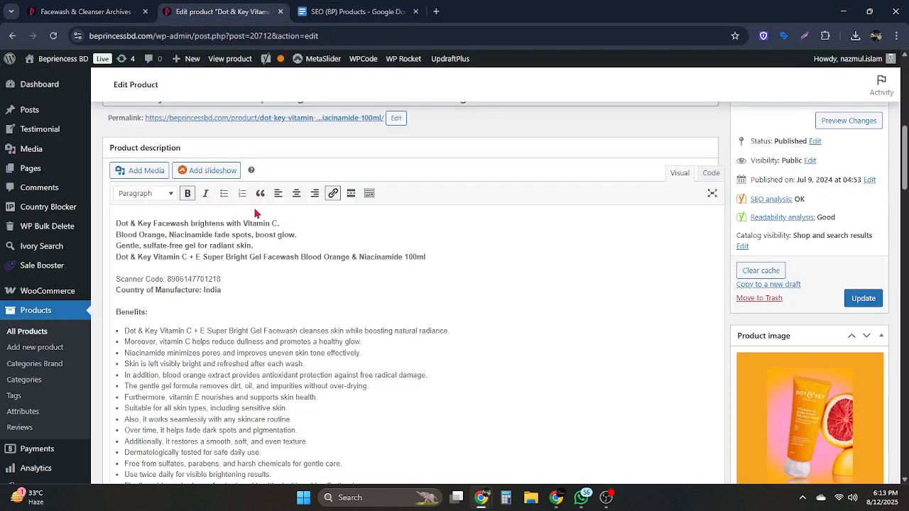
scroll(254, 213, down, 10)
key(ctrl+k)
text(https://beprincessbd.com/product-category/skin-care/face-care/facewash-cleanser/)
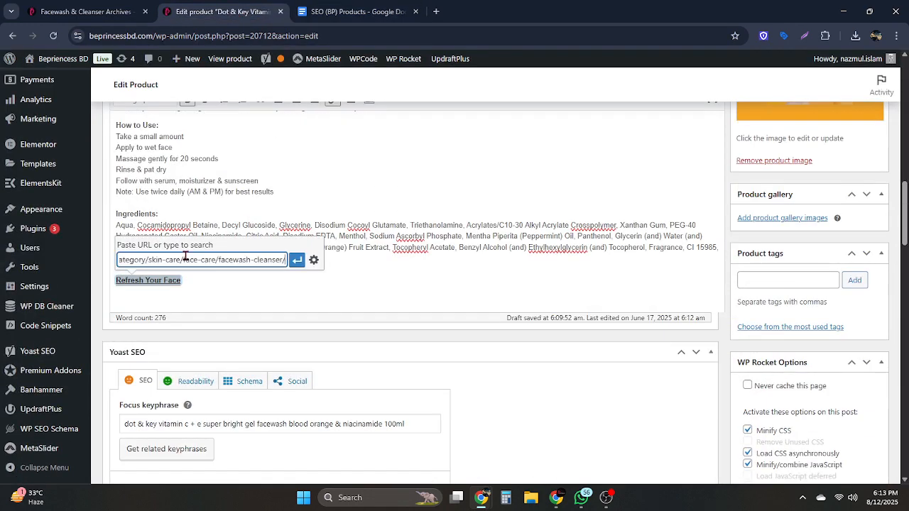
click(297, 260)
click(385, 264)
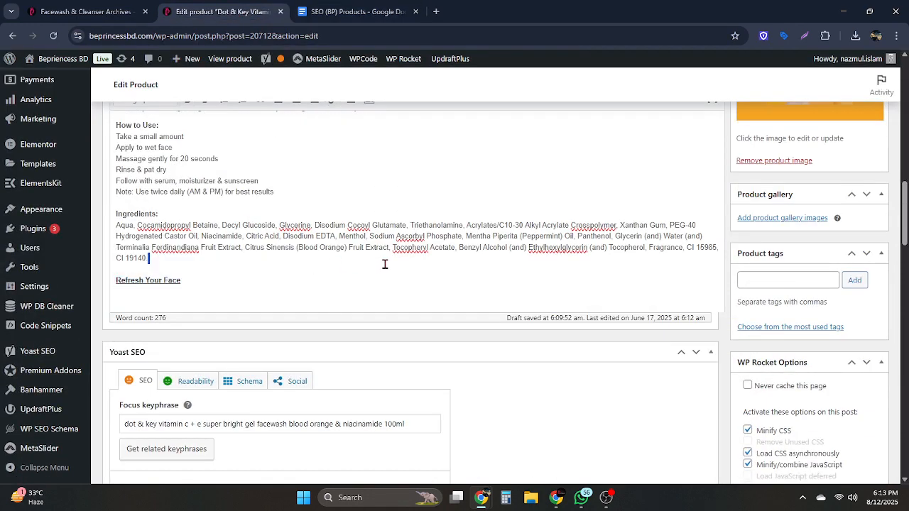
Review the complete product description and the Yoast SEO keyphrase, search preview, SEO title, slug and meta description fields.
scroll(277, 262, up, 3)
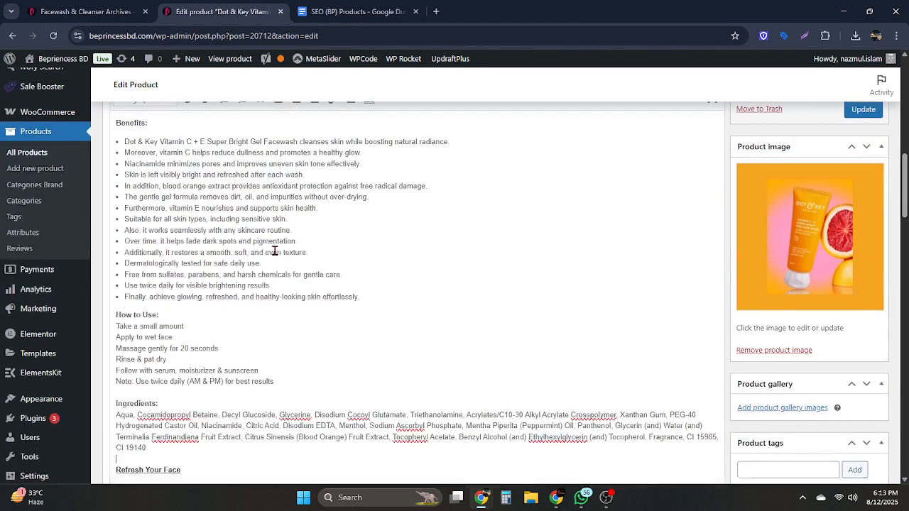
scroll(277, 237, up, 2)
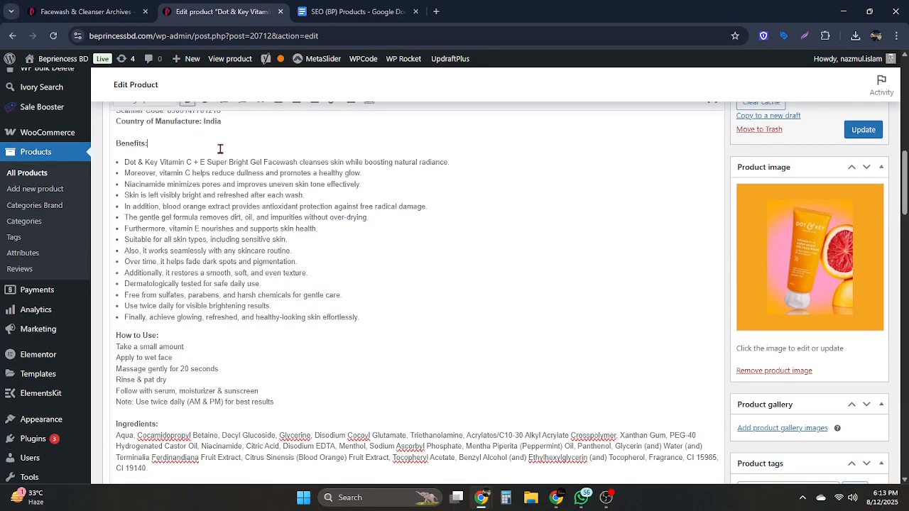
scroll(448, 259, up, 3)
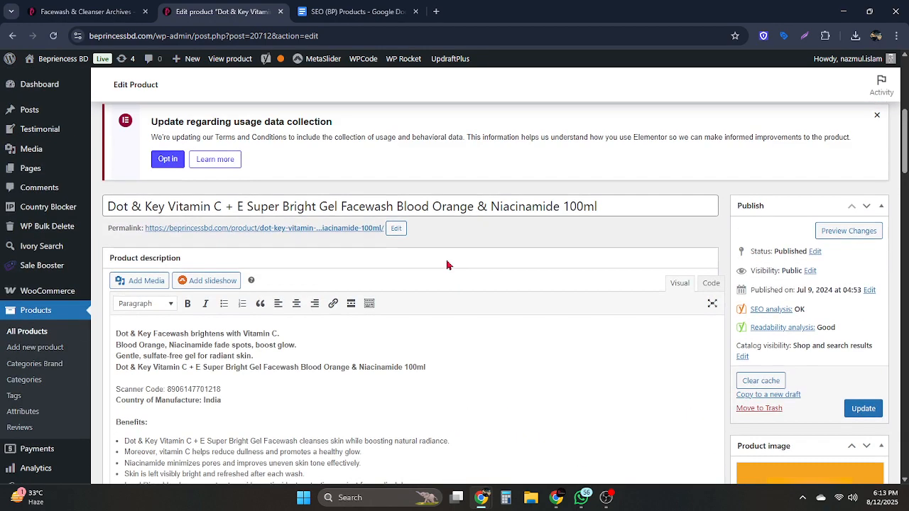
scroll(320, 281, down, 3)
scroll(321, 282, up, 3)
scroll(326, 281, down, 6)
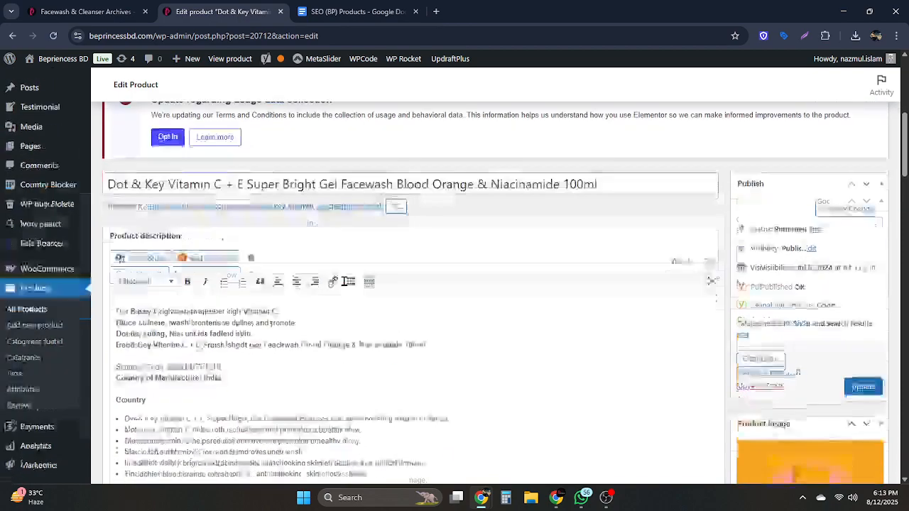
scroll(344, 281, down, 4)
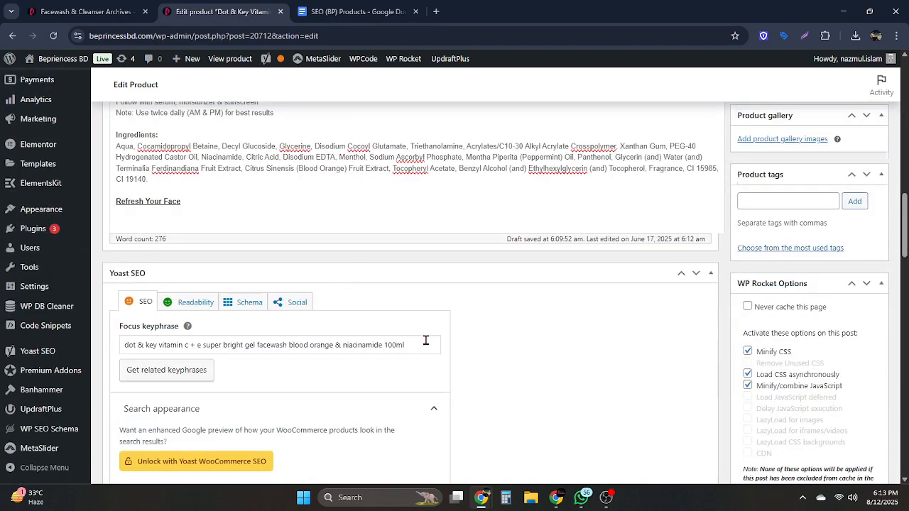
scroll(427, 345, down, 3)
scroll(328, 244, down, 3)
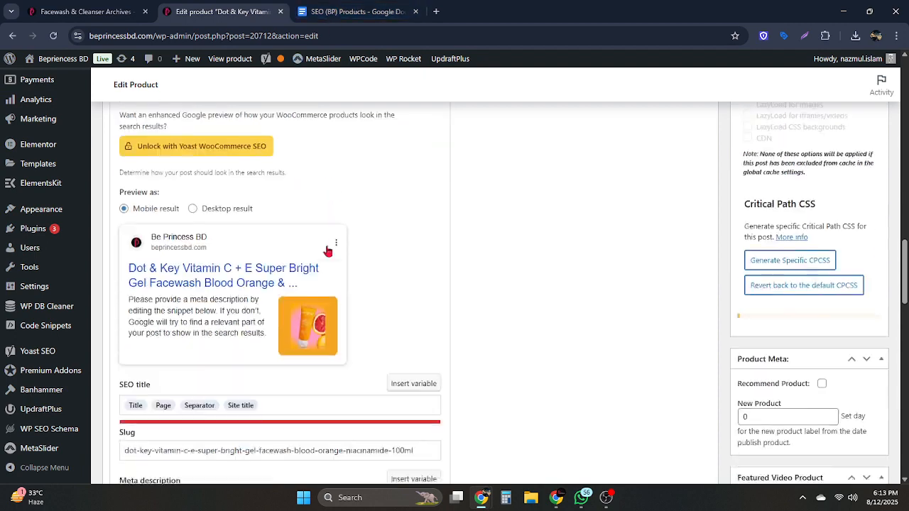
scroll(284, 321, down, 3)
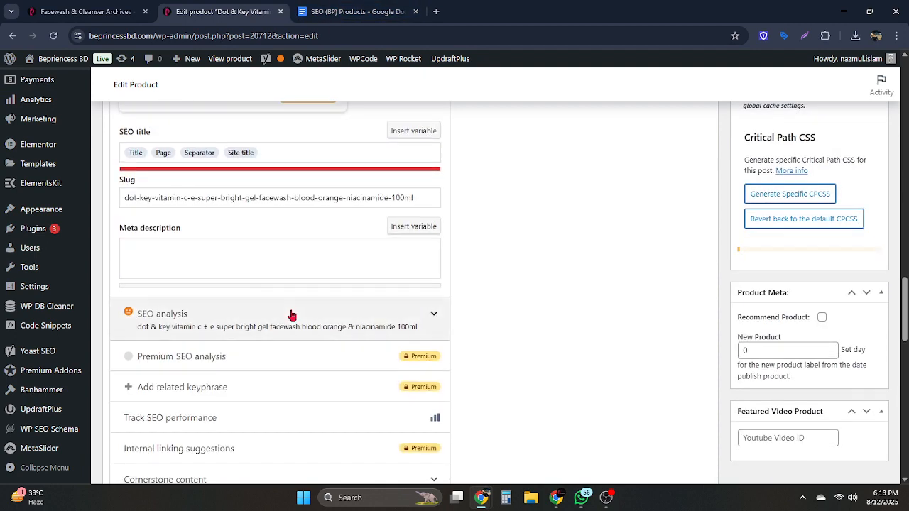
Look through the Dot & Key facewash section of the Google Docs document for a meta description text.
click(246, 243)
click(346, 12)
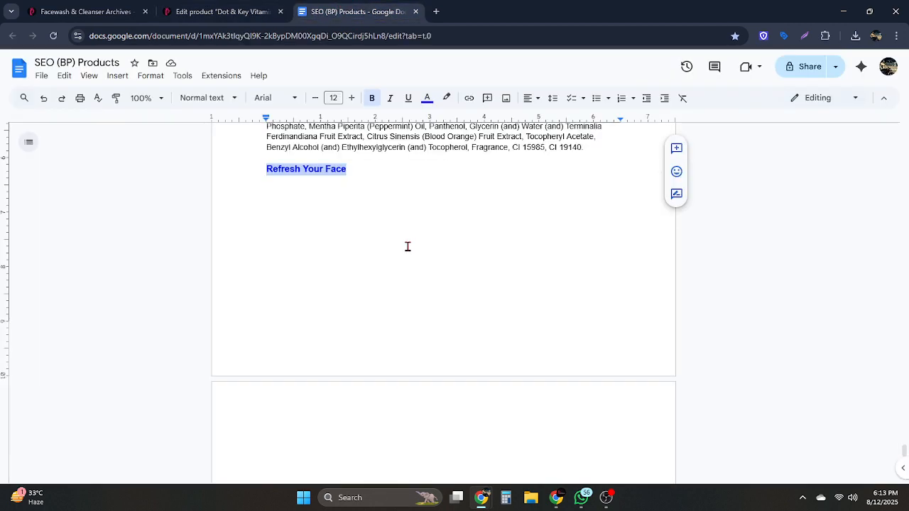
scroll(408, 246, up, 15)
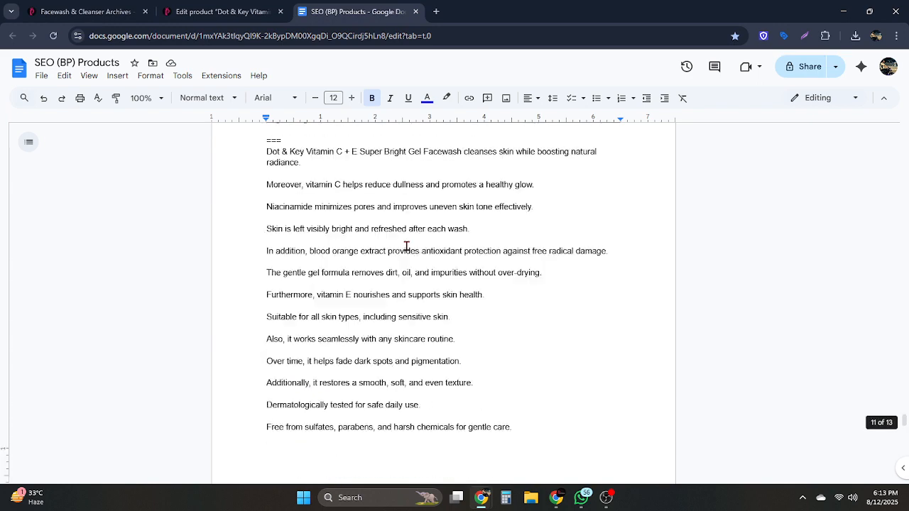
scroll(401, 253, up, 4)
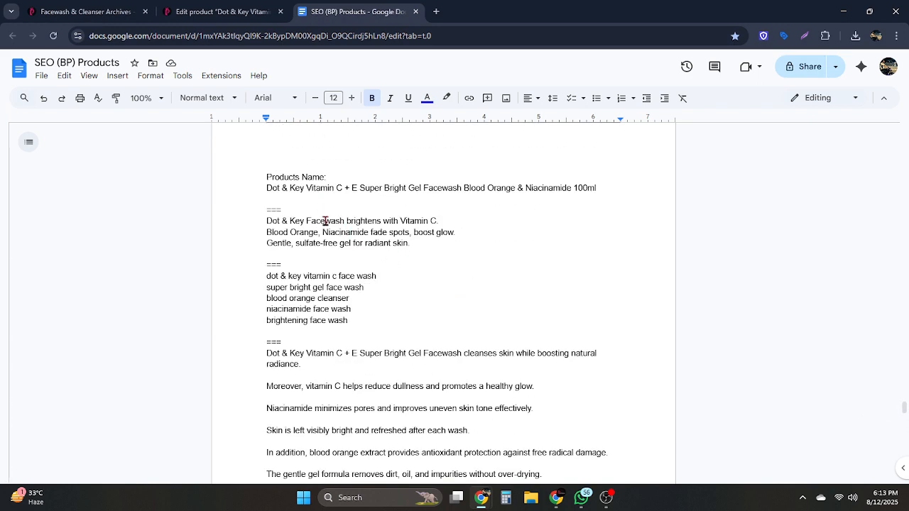
click(377, 310)
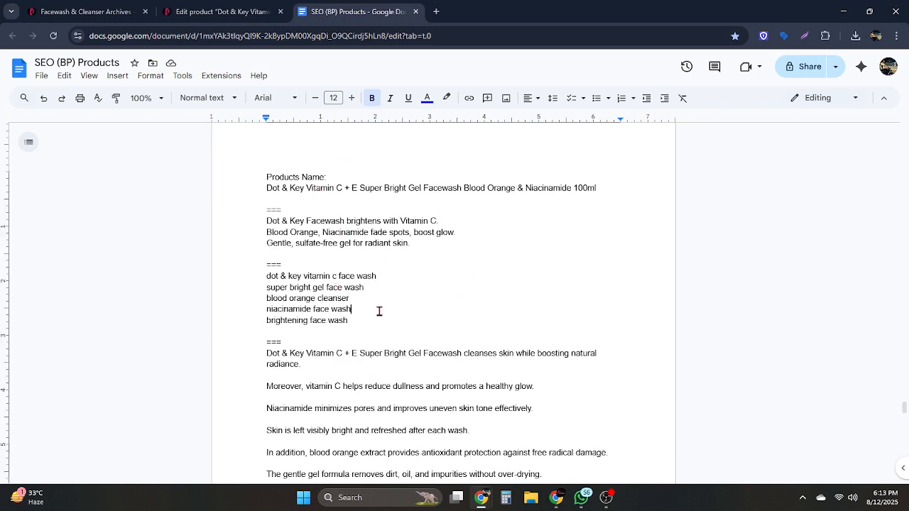
scroll(379, 310, down, 7)
scroll(381, 311, down, 3)
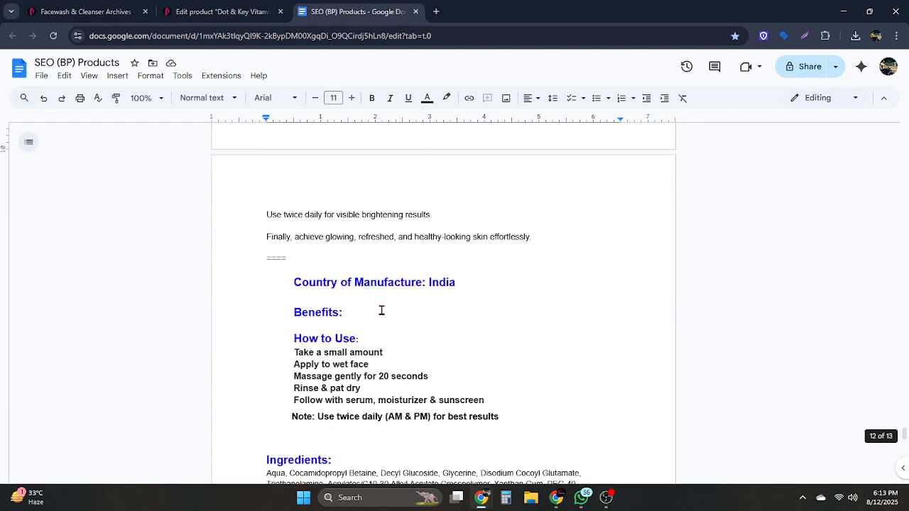
scroll(375, 318, down, 3)
scroll(375, 318, up, 3)
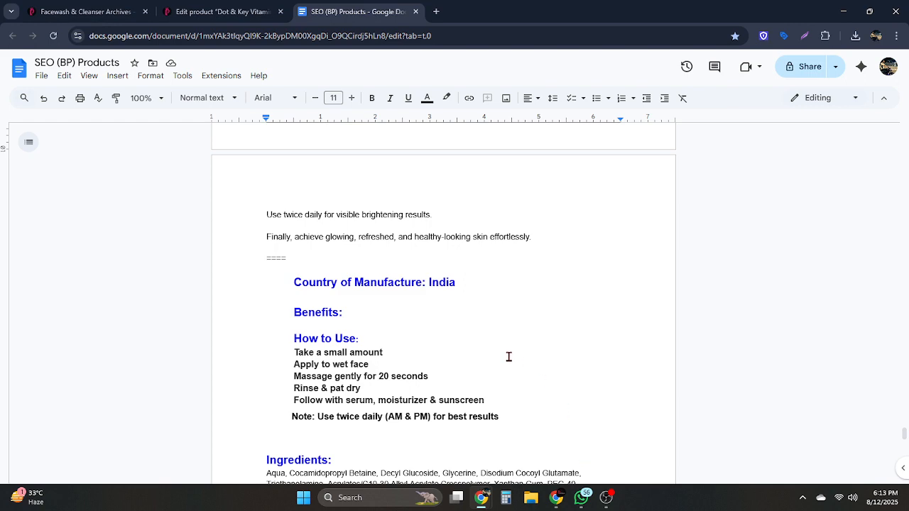
click(605, 497)
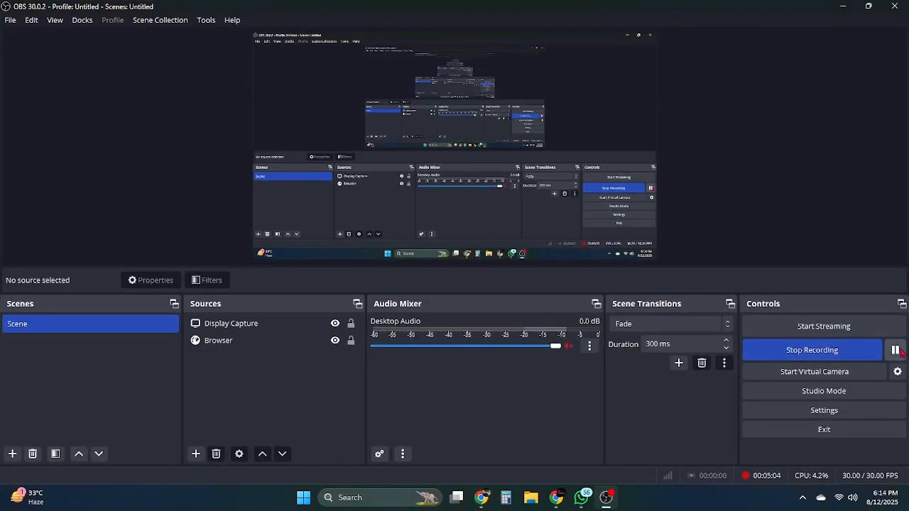
click(843, 5)
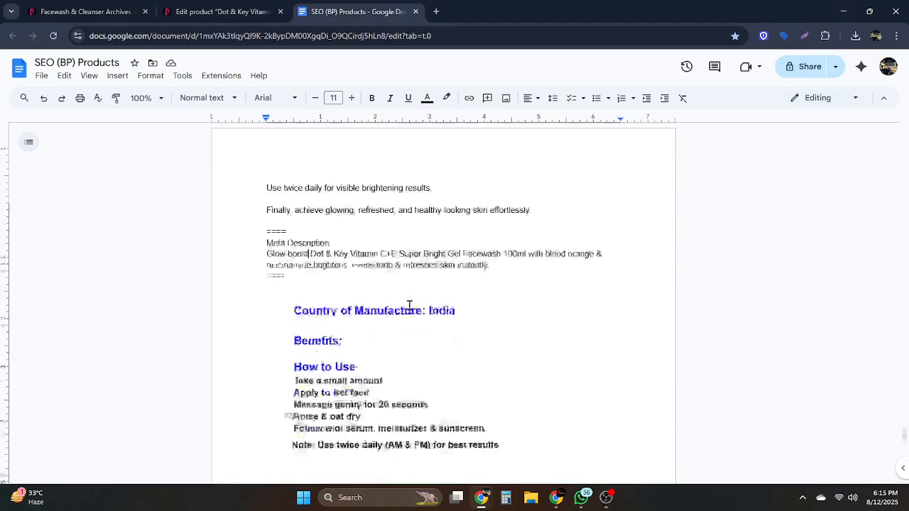
click(220, 11)
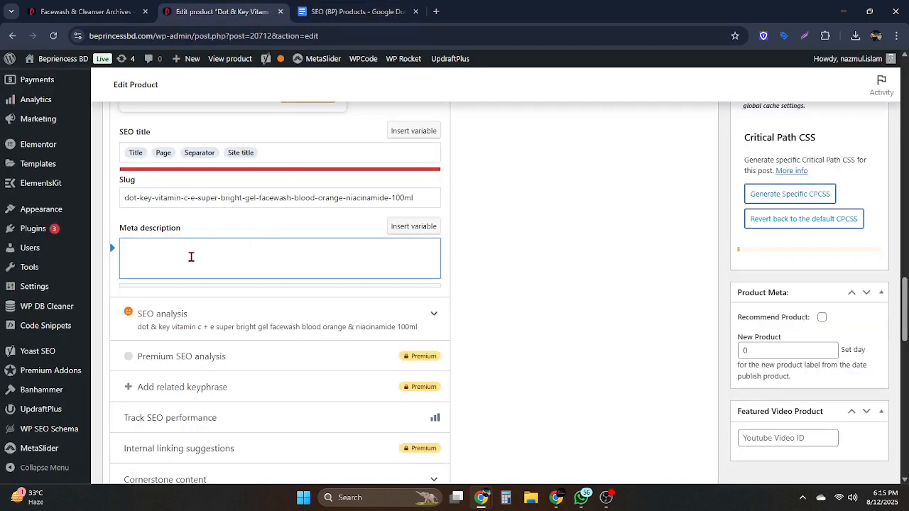
click(355, 11)
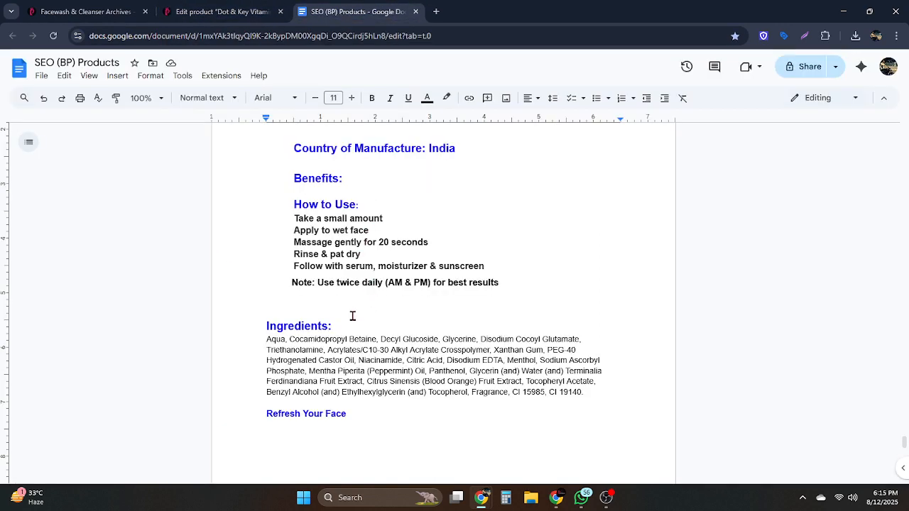
Copy the meta description starting "Glow boost Dot & Key Vitamin C+E" from the Google Docs document into the product's Yoast meta description.
scroll(353, 316, up, 3)
drag(504, 293, 276, 281)
key(ctrl+c)
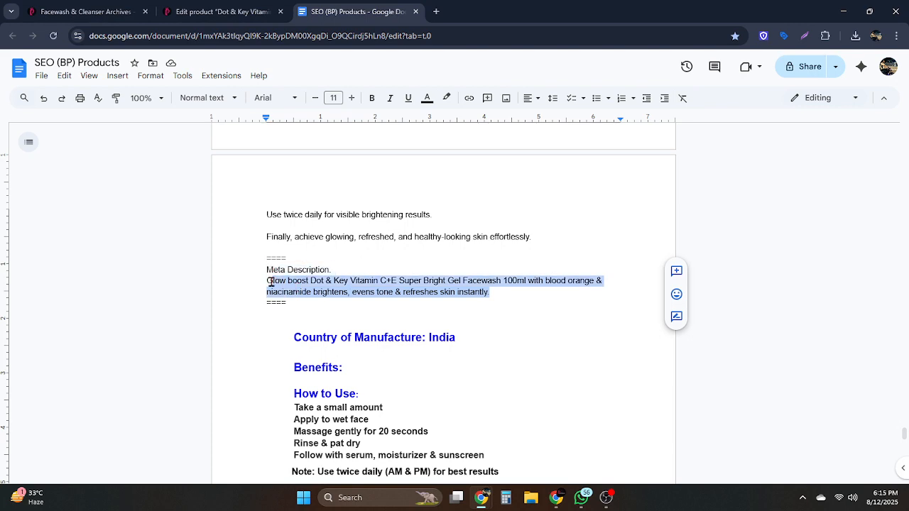
click(220, 11)
click(166, 245)
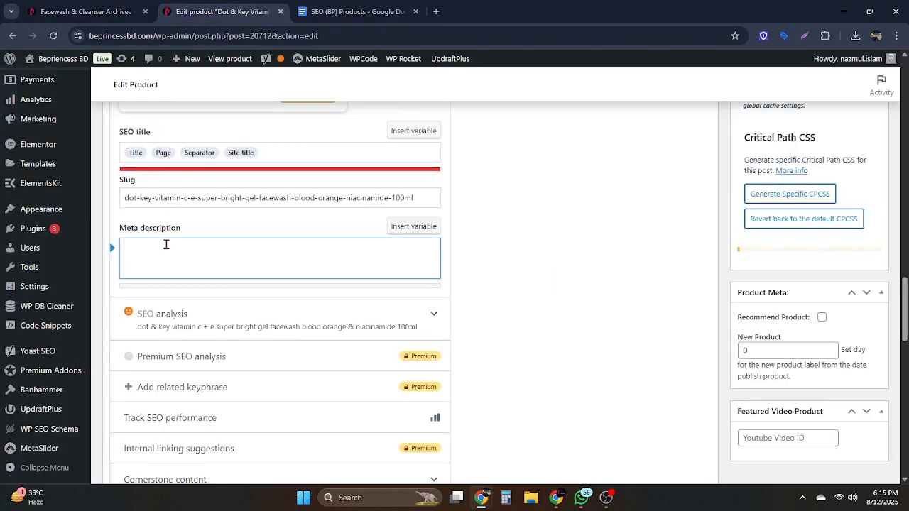
key(ctrl+v)
Check the product's SEO status and search preview, and expand the SEO analysis to read its problems, improvements and good results.
scroll(490, 279, up, 20)
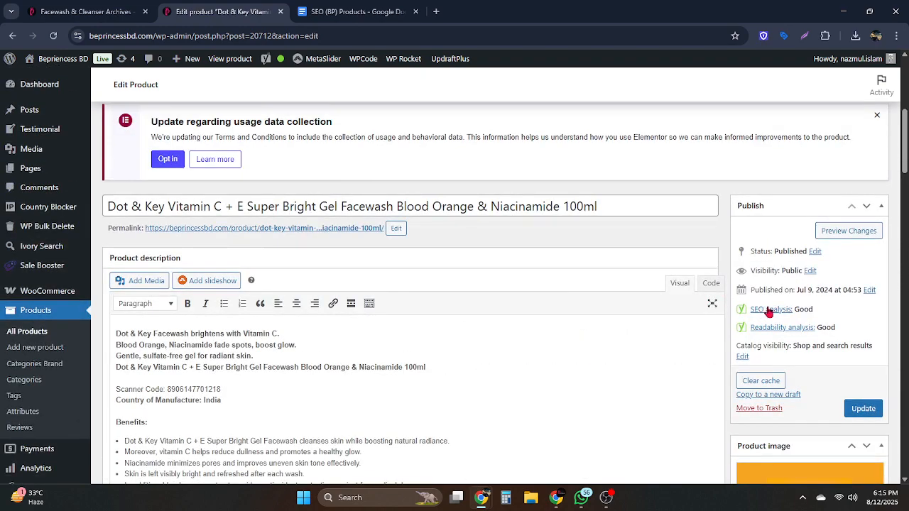
scroll(553, 232, down, 20)
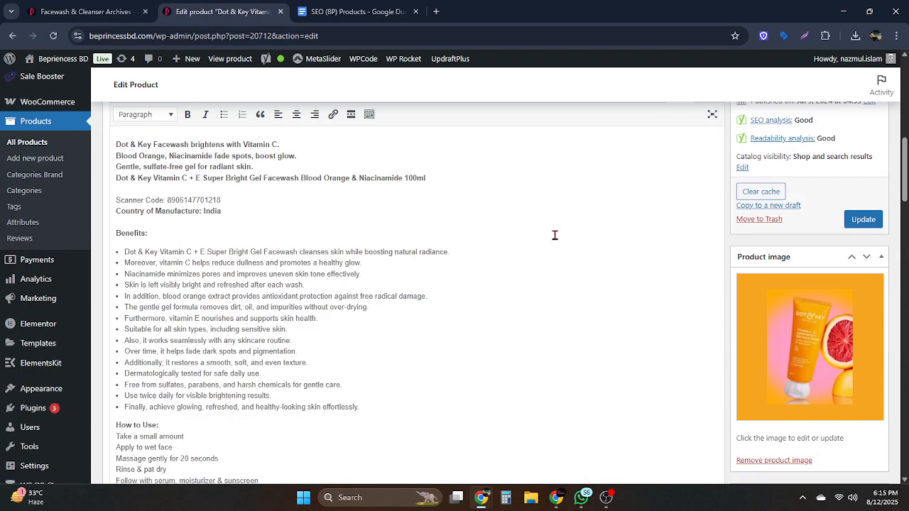
scroll(239, 246, down, 9)
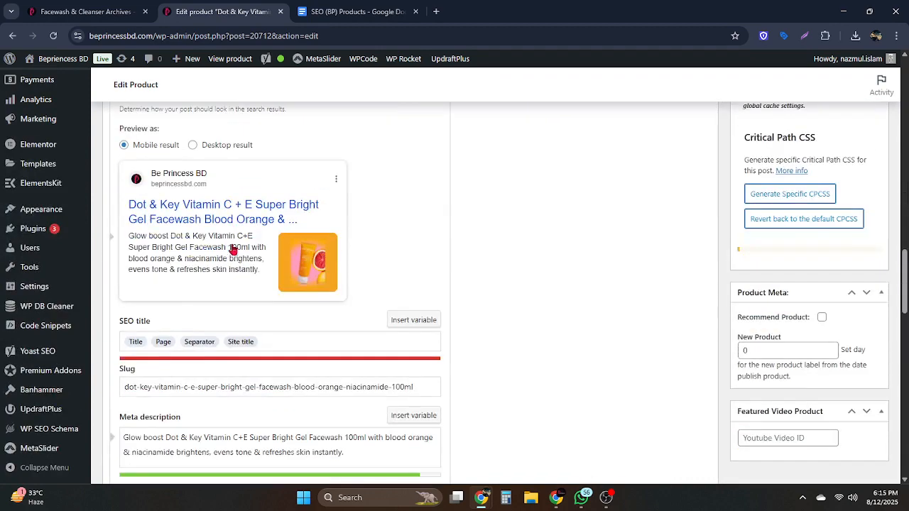
scroll(413, 267, up, 3)
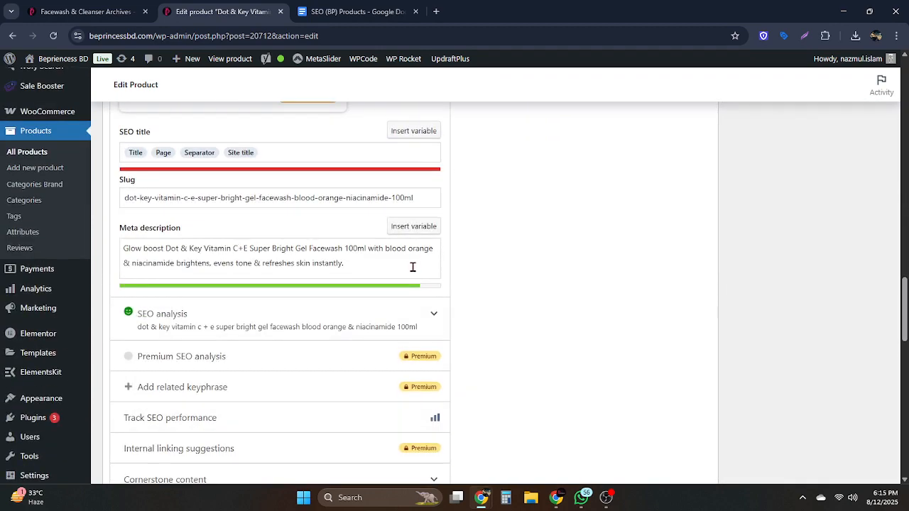
click(434, 313)
scroll(311, 280, down, 3)
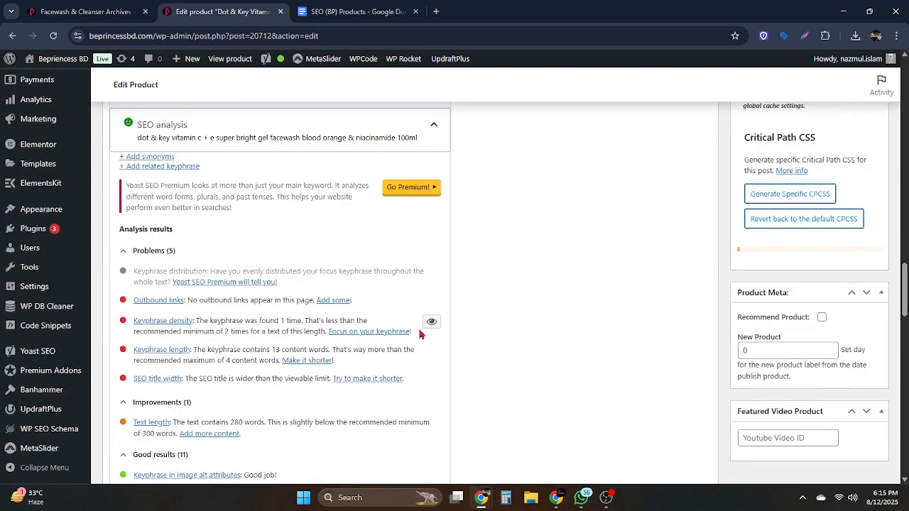
scroll(241, 332, down, 3)
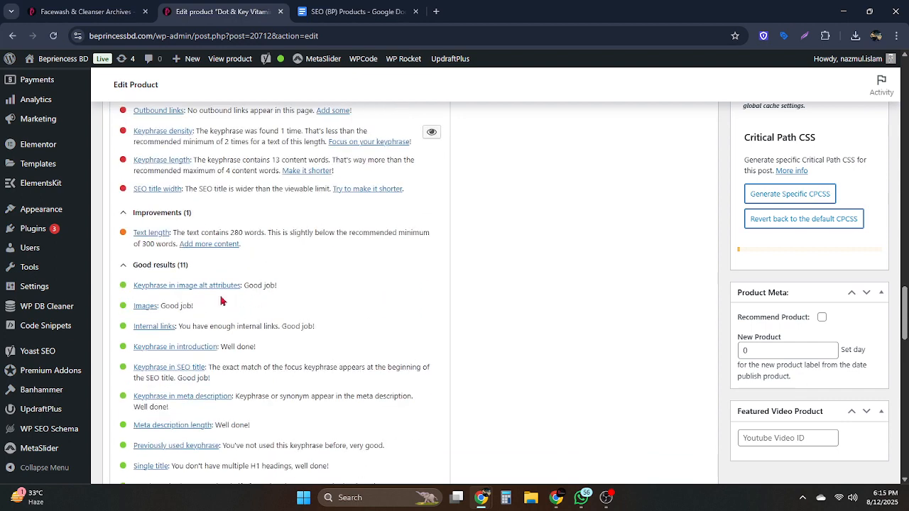
scroll(213, 323, down, 3)
scroll(244, 289, up, 6)
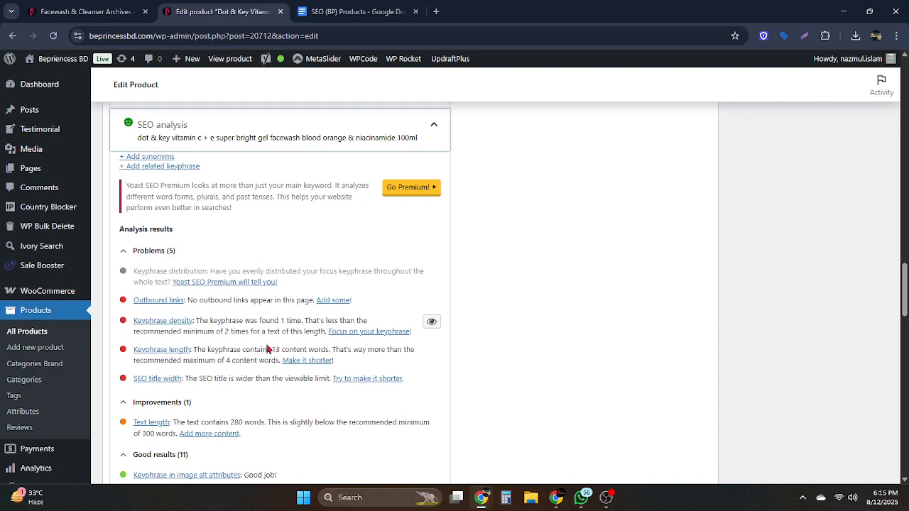
Open the Yoast readability analysis and go through its results down to the product data section.
scroll(385, 331, up, 15)
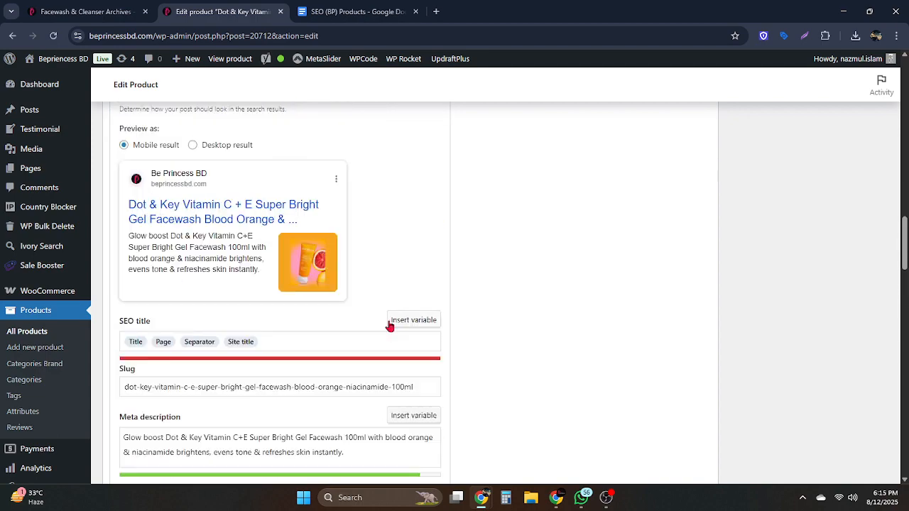
click(193, 304)
scroll(240, 289, down, 6)
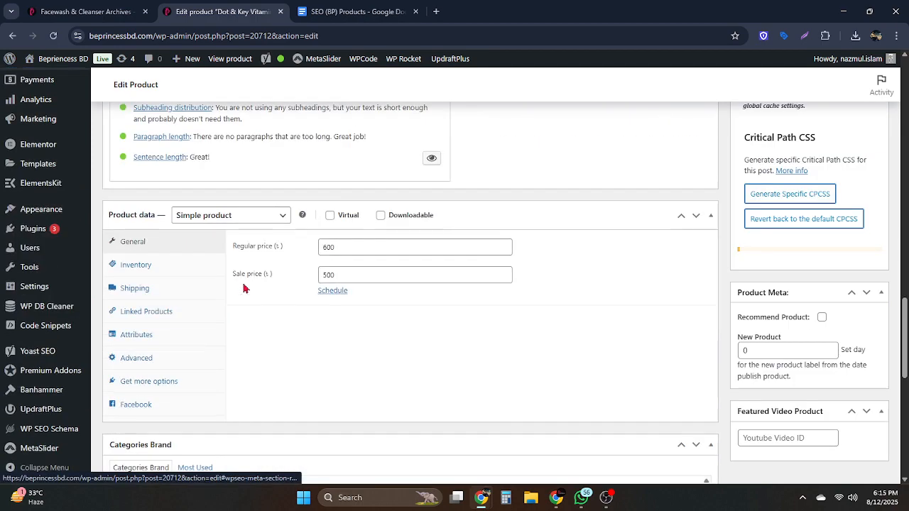
Copy "dot & key vitamin c face wash" from the Google Docs document and add it as a product tag.
scroll(243, 286, up, 3)
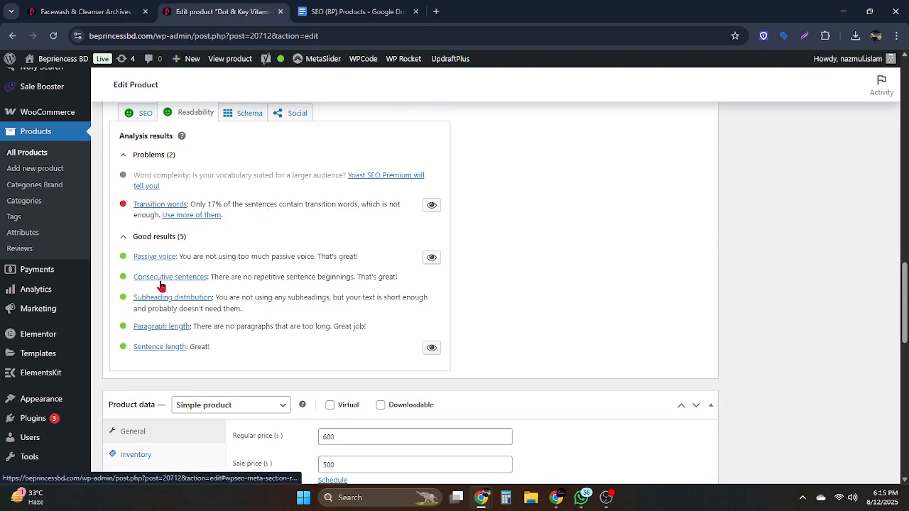
scroll(325, 253, up, 10)
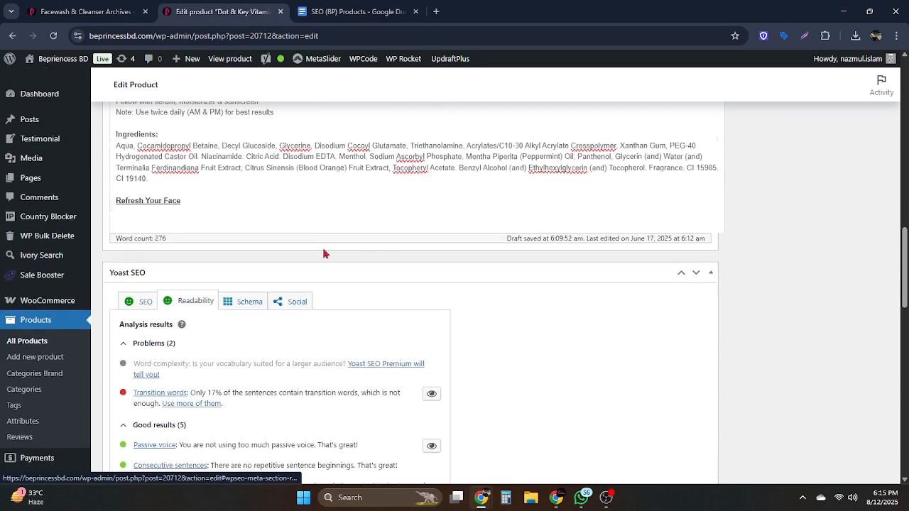
scroll(556, 289, down, 3)
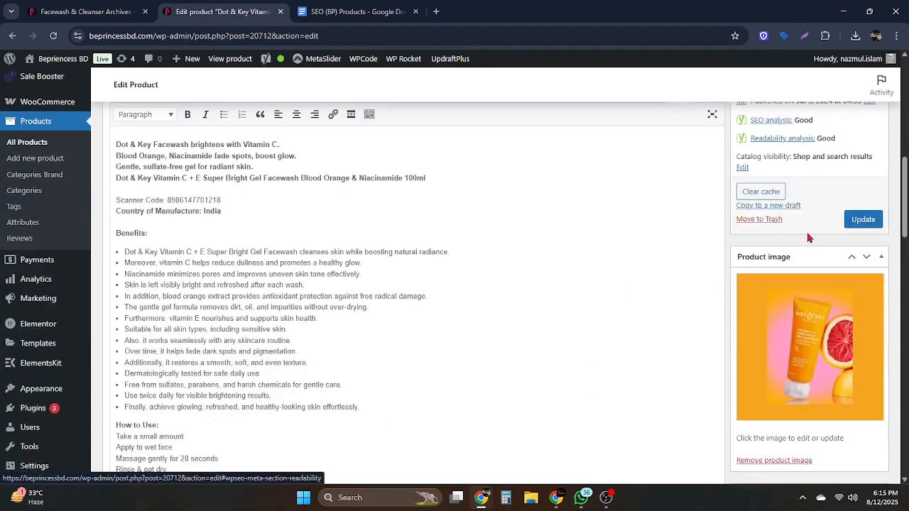
scroll(633, 288, down, 10)
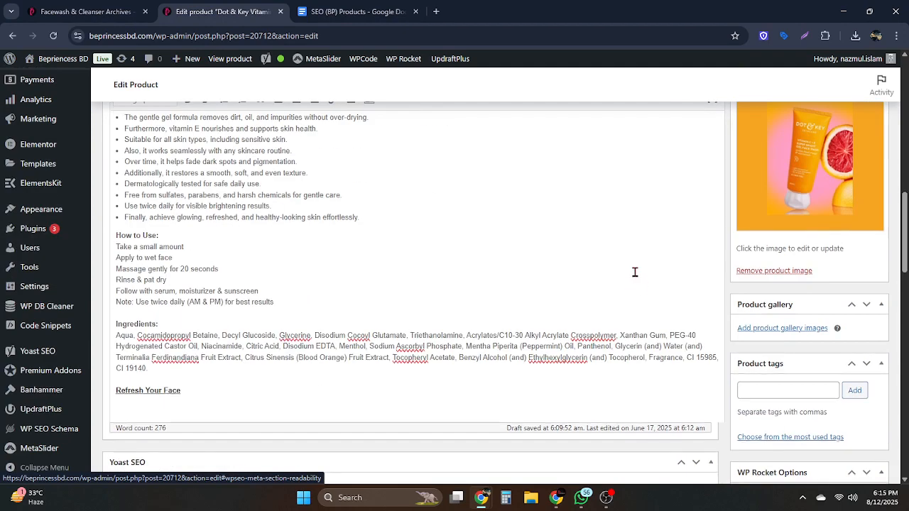
click(766, 202)
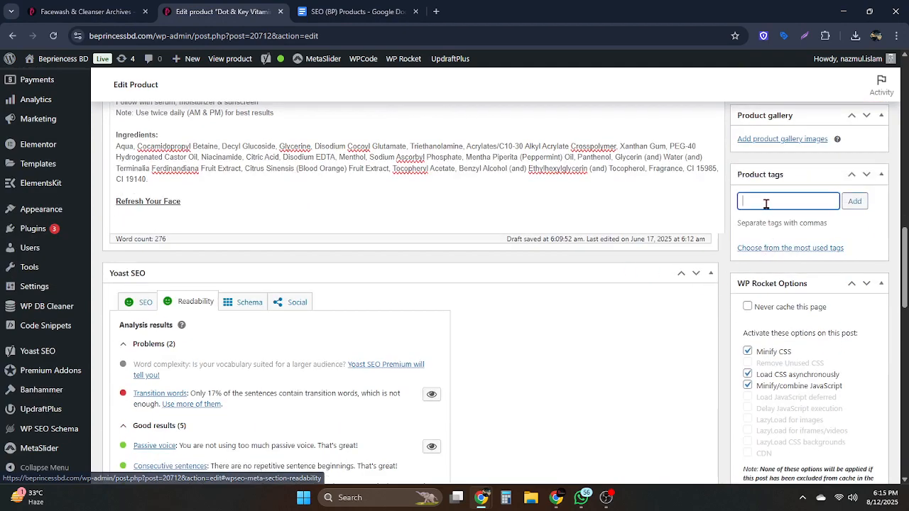
click(353, 11)
scroll(332, 289, up, 8)
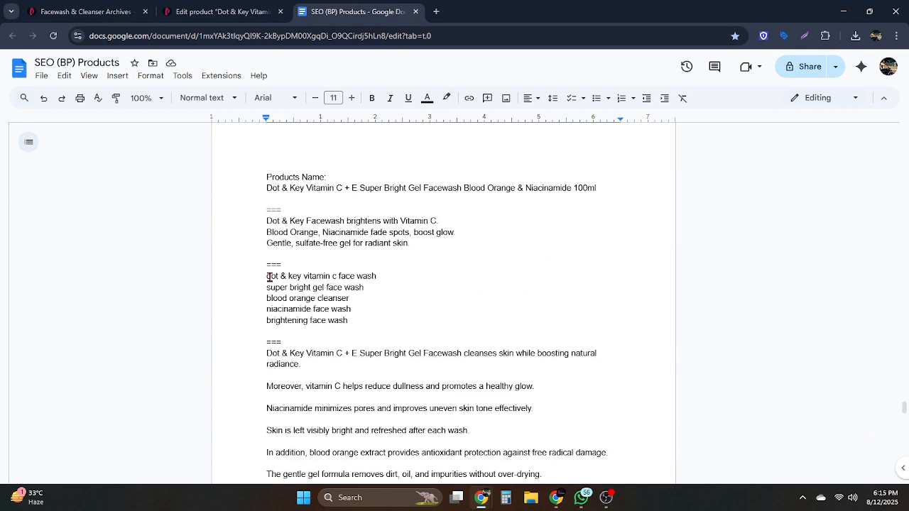
mouse_move(269, 277)
mouse_down()
mouse_move(373, 277)
mouse_move(267, 276)
mouse_up()
key(ctrl+c)
click(387, 275)
key(BackSpace)
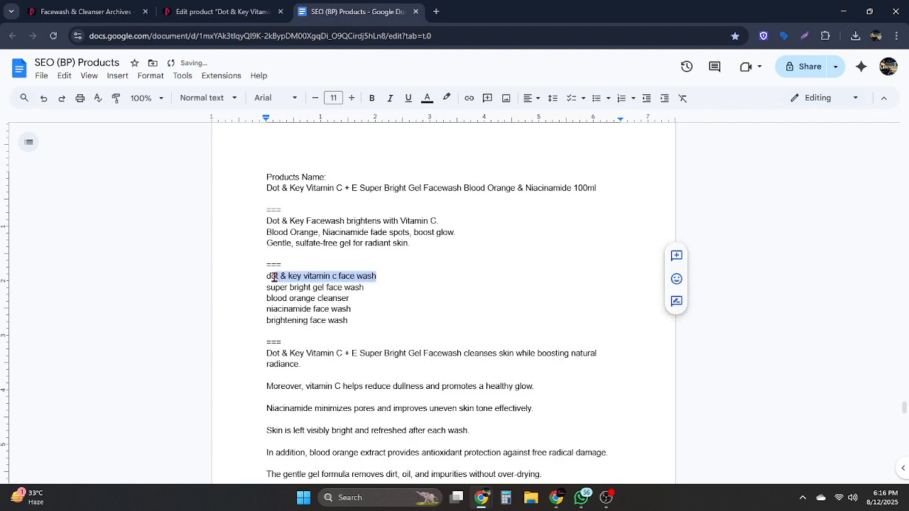
click(221, 12)
key(ctrl+v)
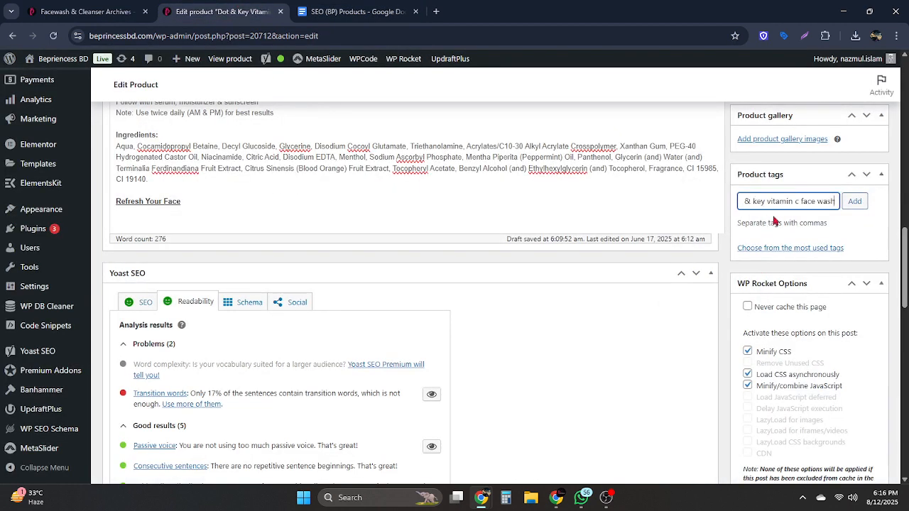
click(855, 204)
Copy "super bright gel face wash" from the Google Docs keyword list and add it as a product tag.
click(393, 13)
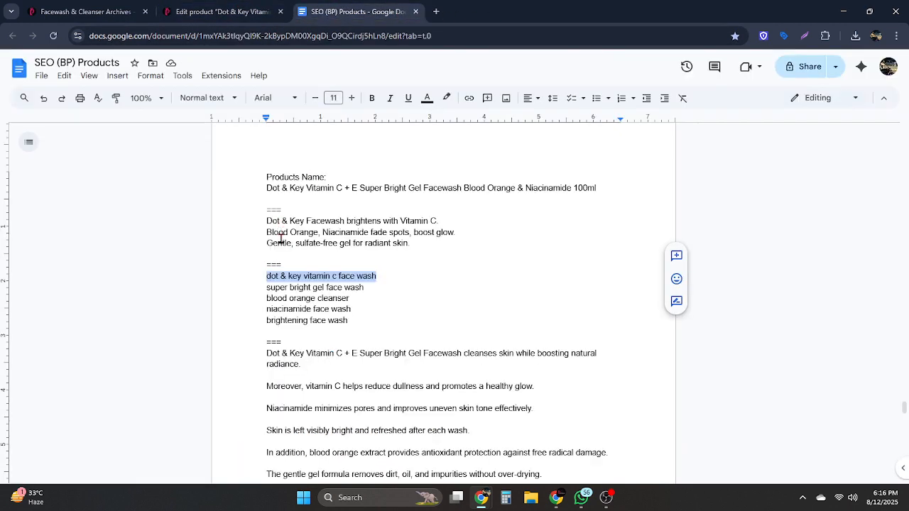
drag(267, 292, 363, 288)
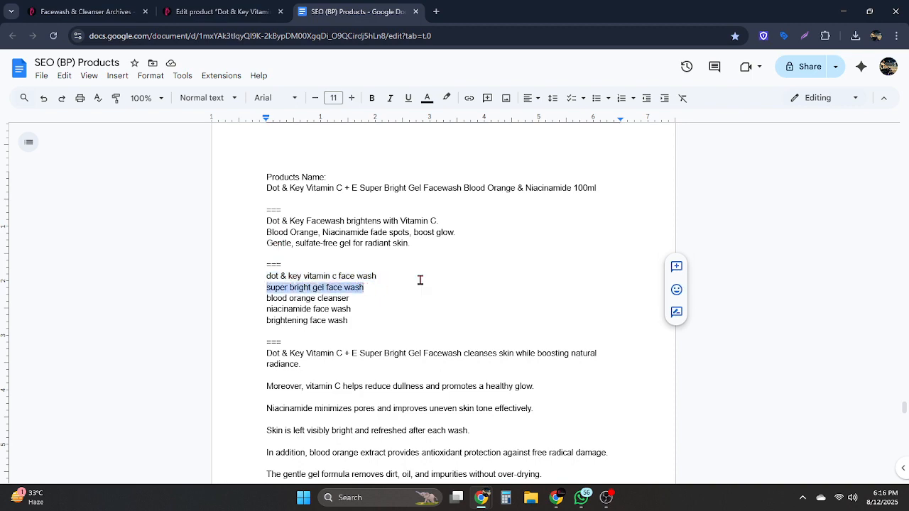
key(ctrl+c)
click(220, 11)
key(ctrl+v)
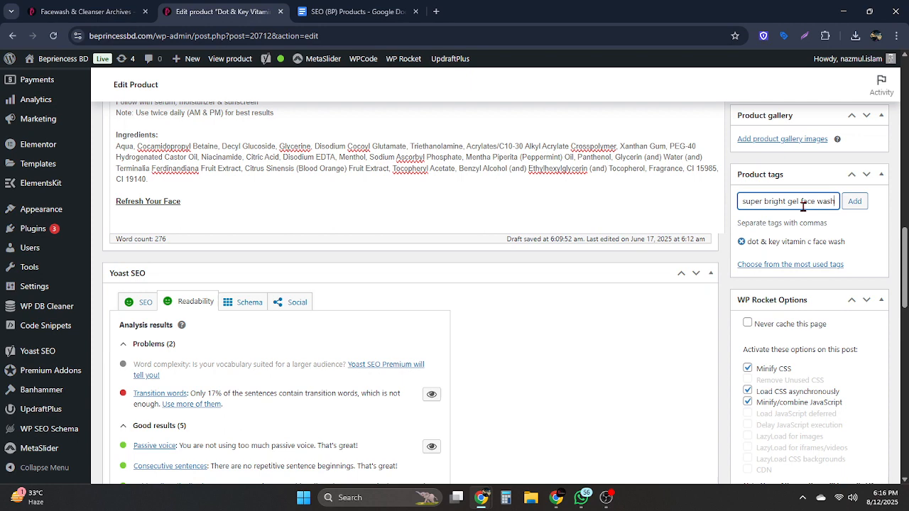
click(853, 202)
Copy "blood orange cleanser" from the Google Docs keyword list and add it as a product tag.
click(331, 12)
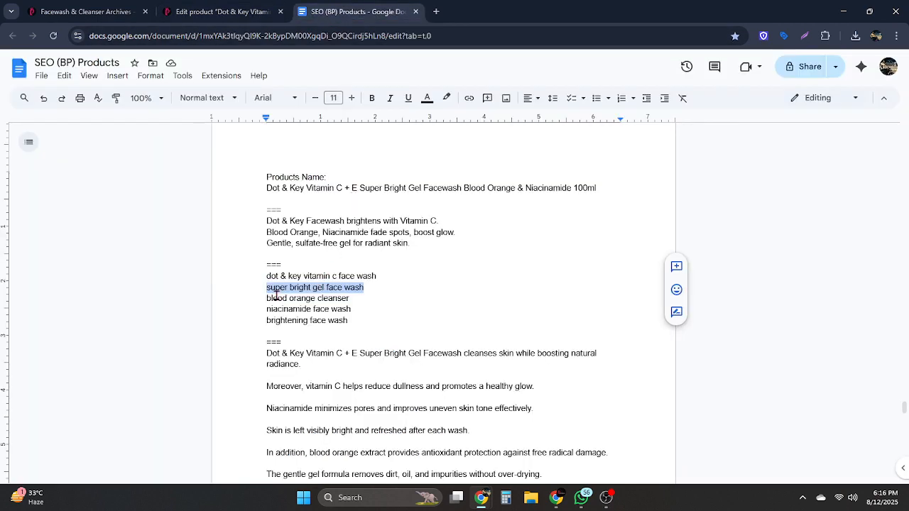
drag(268, 298, 357, 297)
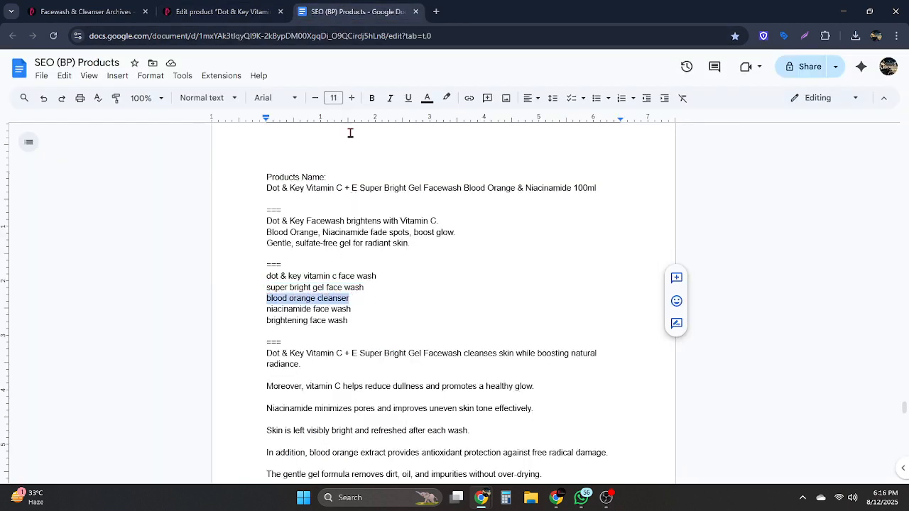
key(ctrl+c)
click(220, 11)
key(ctrl+v)
click(853, 202)
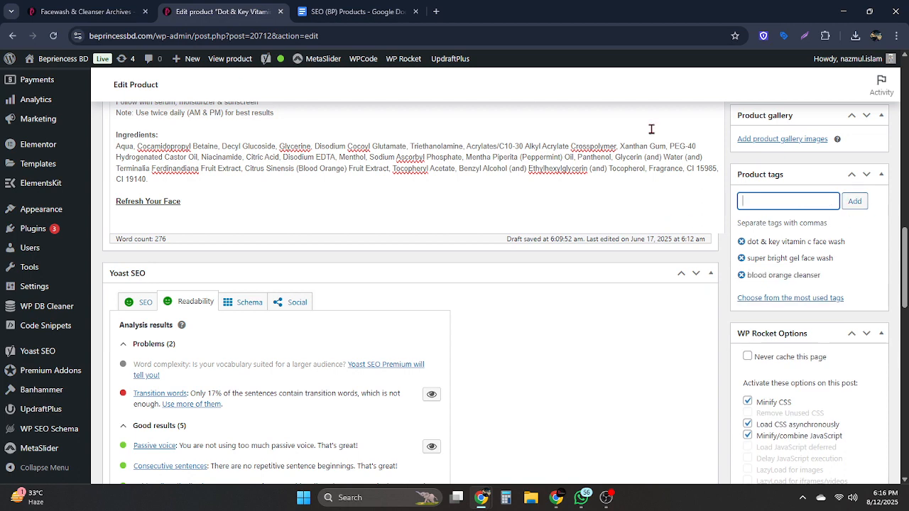
Copy "niacinamide face wash" from the Google Docs keyword list and add it as a product tag.
click(325, 11)
drag(268, 310, 348, 309)
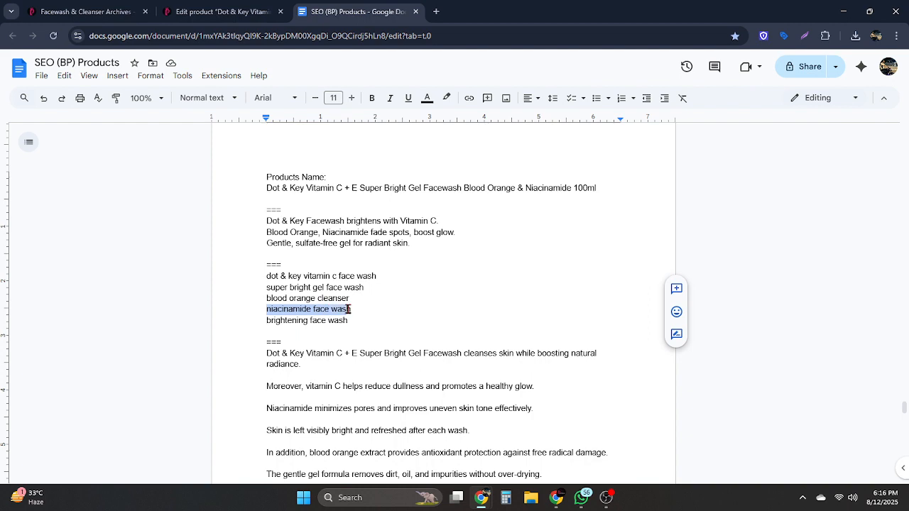
click(261, 8)
key(ctrl+v)
click(854, 201)
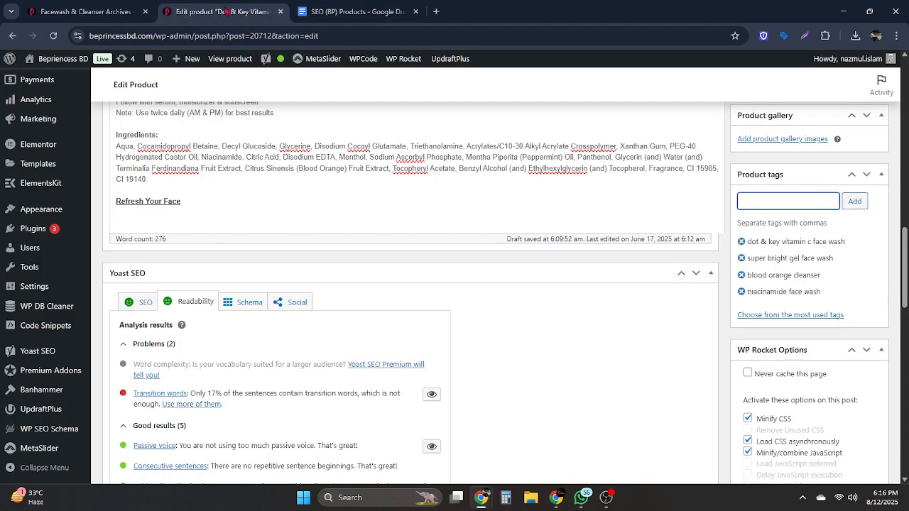
Copy "brightening face wash" from the Google Docs keyword list and add it as a product tag.
click(351, 12)
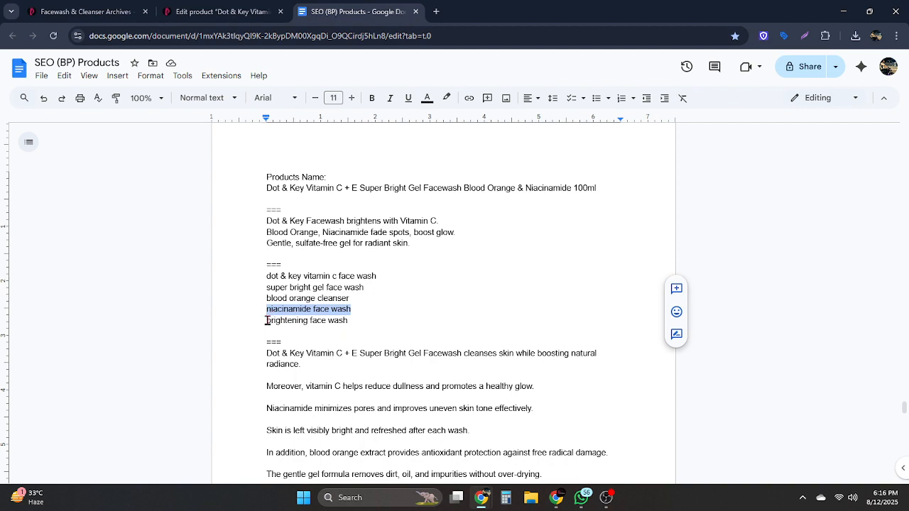
mouse_move(268, 320)
mouse_down()
mouse_move(345, 321)
mouse_move(268, 323)
mouse_up()
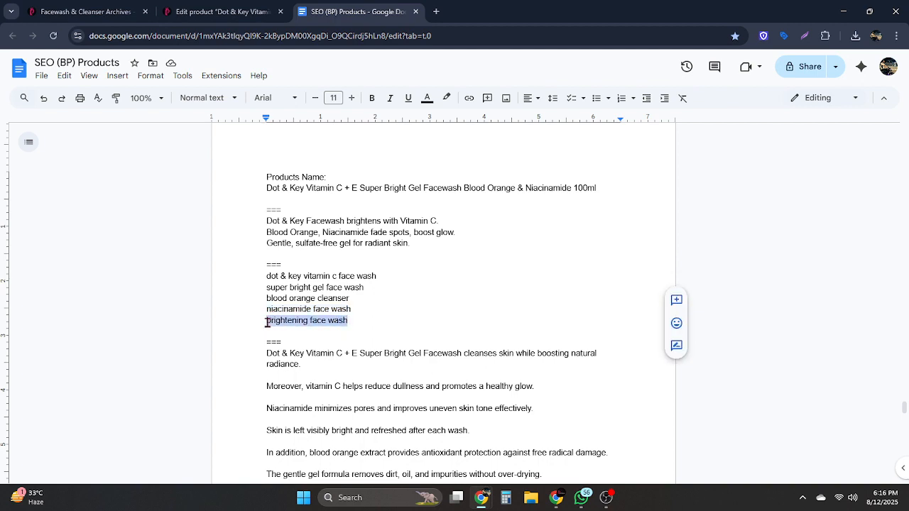
click(291, 10)
key(ctrl+v)
click(854, 201)
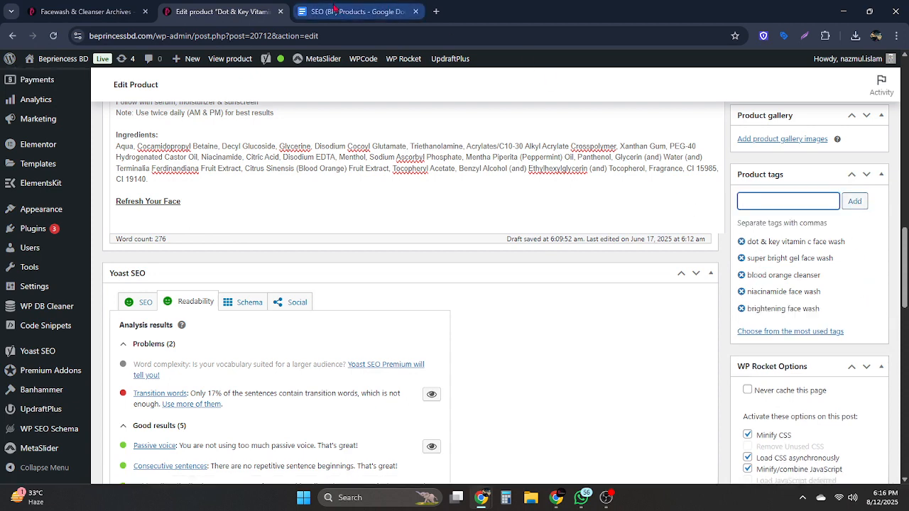
Review the facewash section of the Google Docs document from the keyword list down to the ingredients and the "Refresh Your Face" link.
click(334, 10)
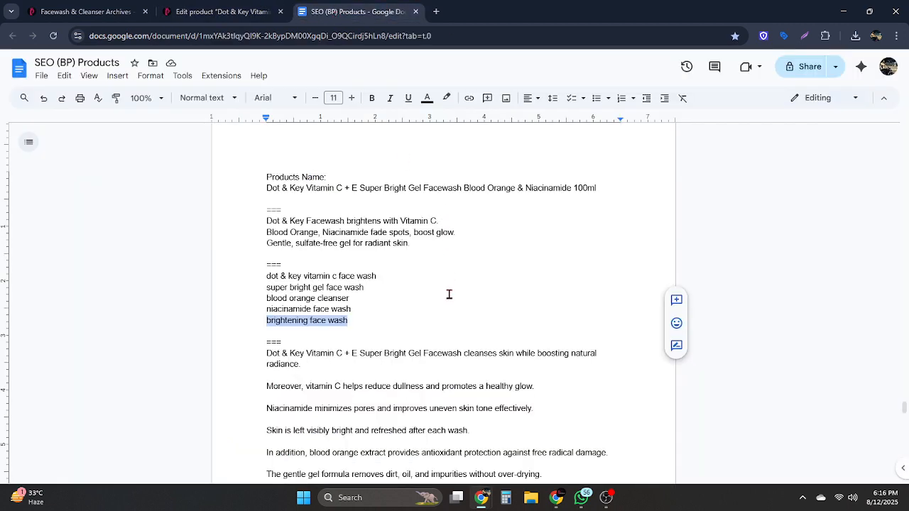
click(428, 331)
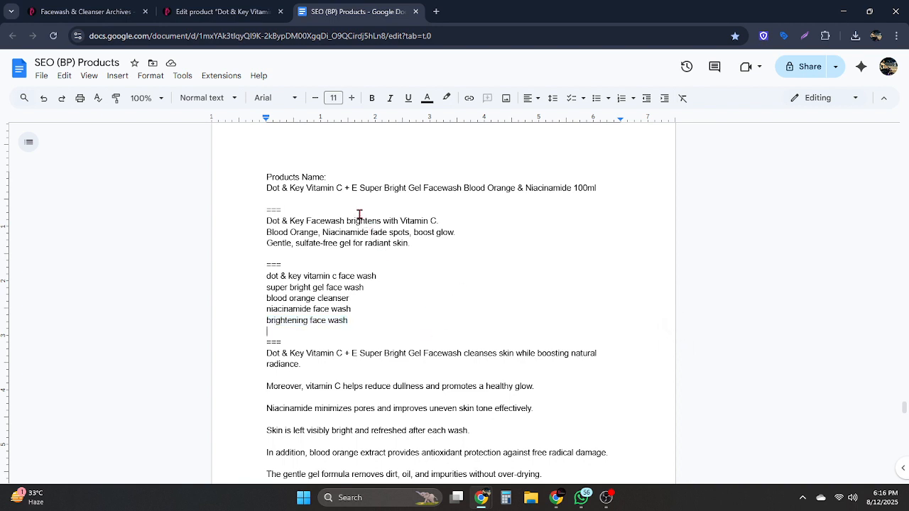
click(418, 267)
key(Down)
key(Down)
key(Down)
key(Down)
key(Down)
key(Down)
key(Down)
key(Down)
key(Down)
key(Down)
key(Down)
key(Down)
key(Down)
key(Down)
key(Down)
key(Down)
key(Down)
key(Down)
key(Down)
key(Down)
key(Down)
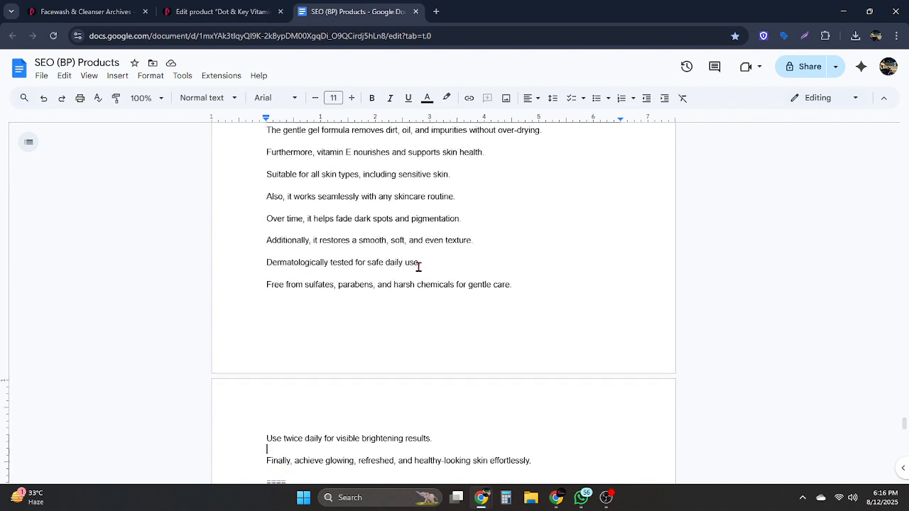
key(Down)
key(Down)
key(Down)
key(Down)
key(Down)
key(Down)
key(Down)
key(Down)
key(Down)
key(Down)
key(Down)
key(Down)
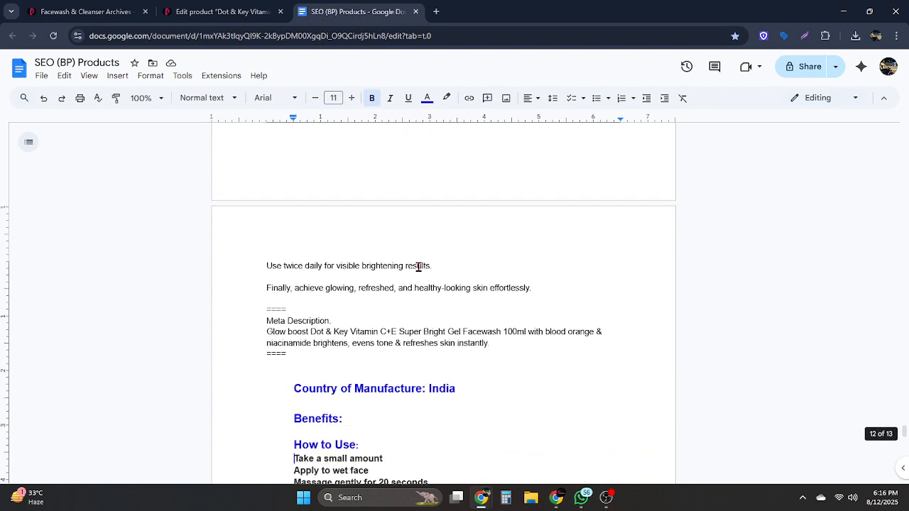
key(Down)
key(Down)
key(Down)
key(Down)
key(Down)
key(Down)
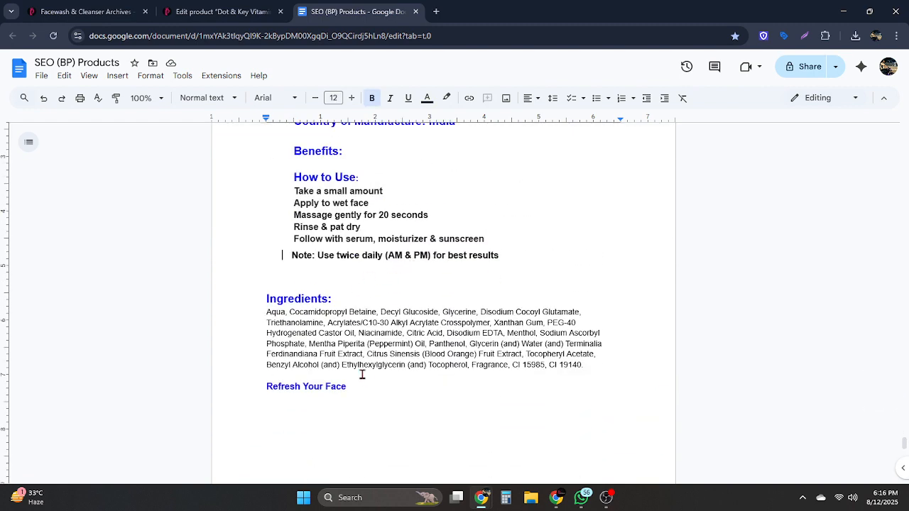
key(Down)
key(Down)
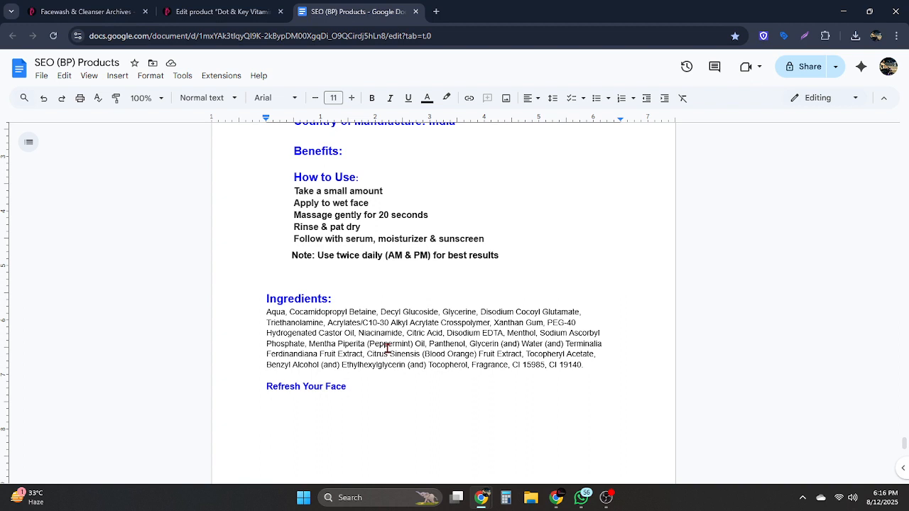
text(ok.)
Return to the product editor and update the published Dot & Key facewash product with the new SEO content and tags.
click(231, 13)
scroll(582, 233, up, 3)
scroll(710, 255, up, 3)
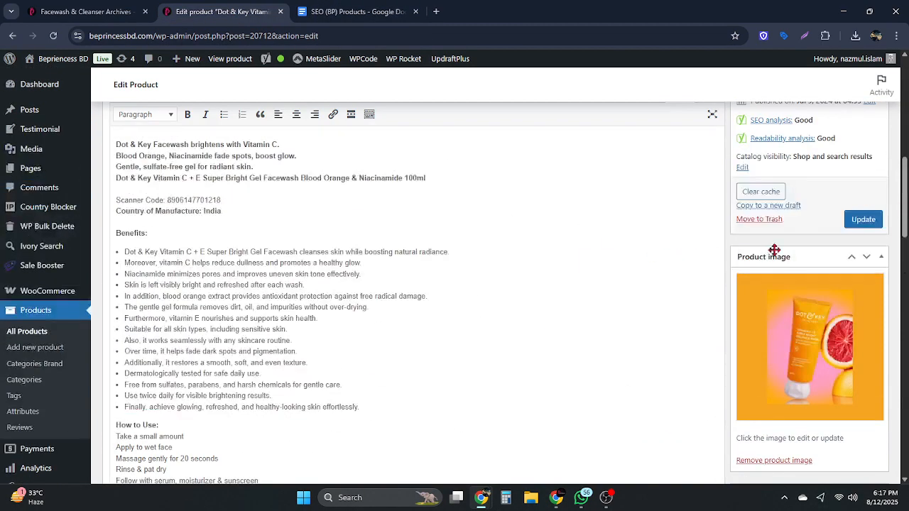
click(856, 220)
scroll(383, 277, up, 3)
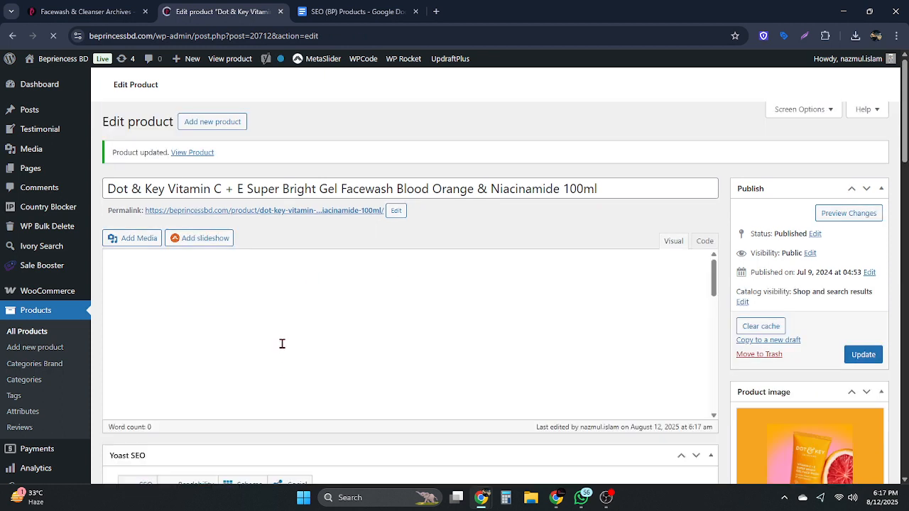
View the live Dot & Key facewash product page and examine its description, internal link and tags section.
mouse_move(277, 61)
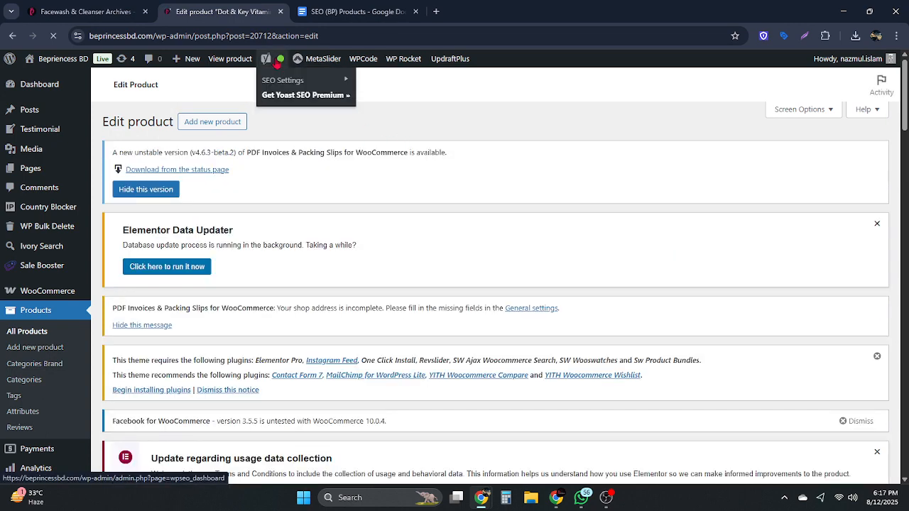
mouse_move(302, 82)
click(223, 67)
scroll(304, 223, down, 6)
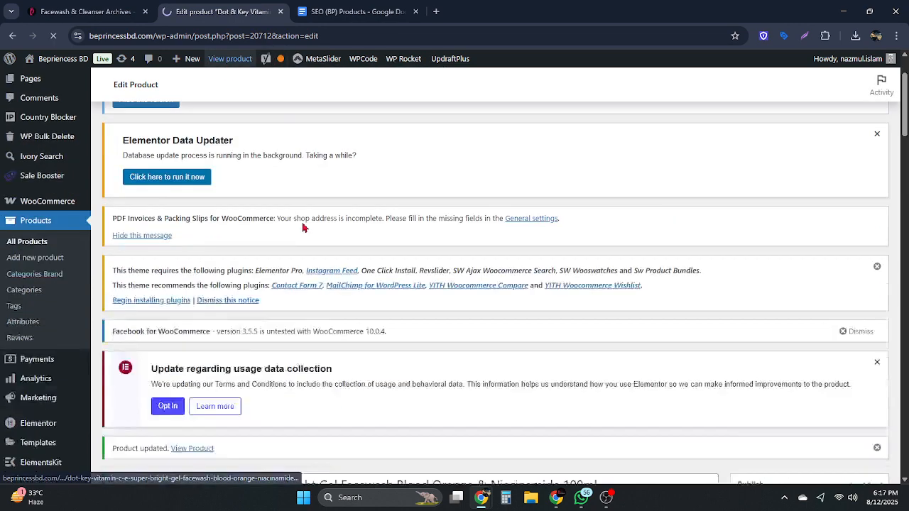
scroll(450, 258, down, 5)
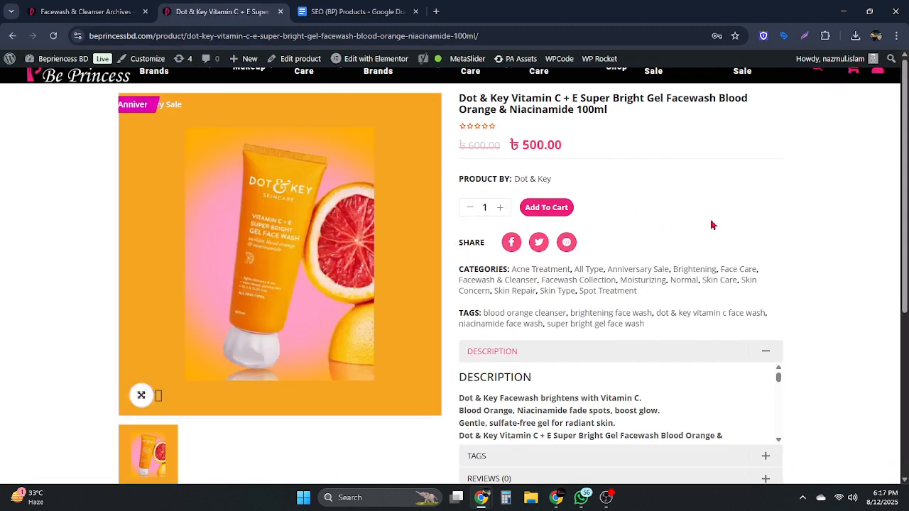
scroll(779, 444, down, 4)
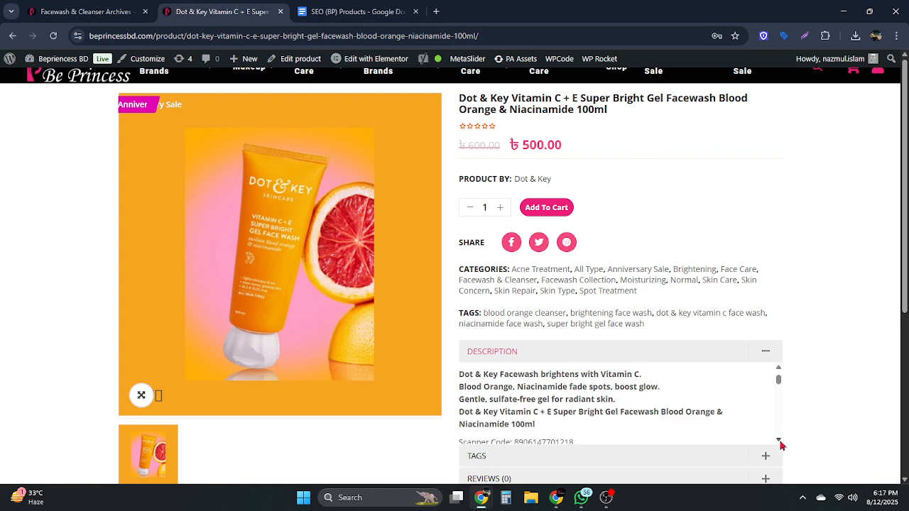
scroll(780, 445, down, 5)
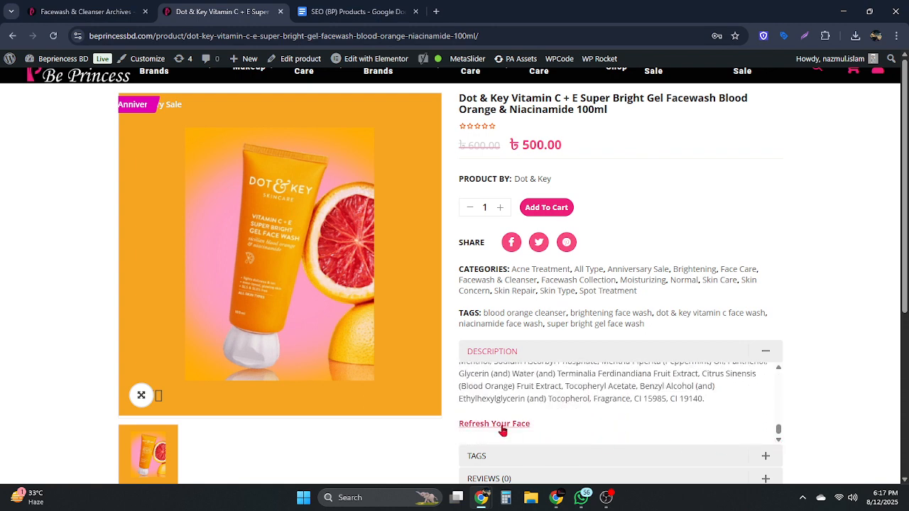
click(763, 455)
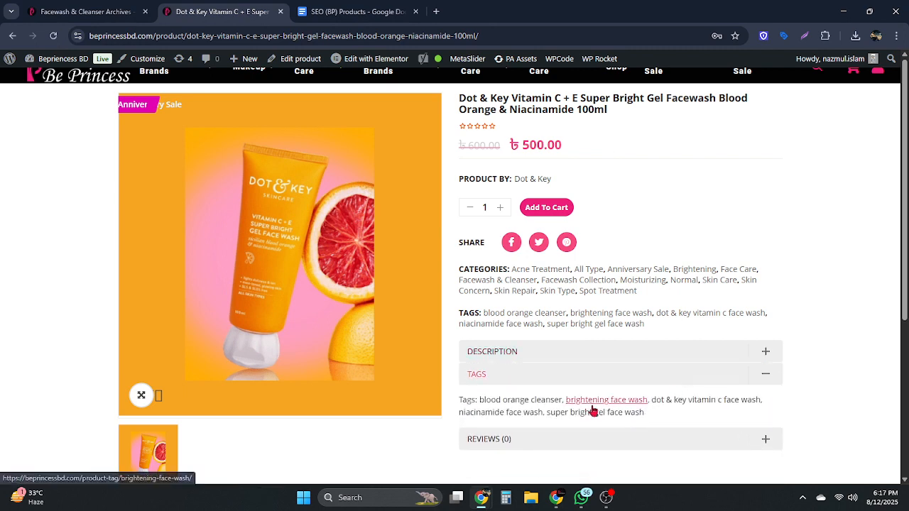